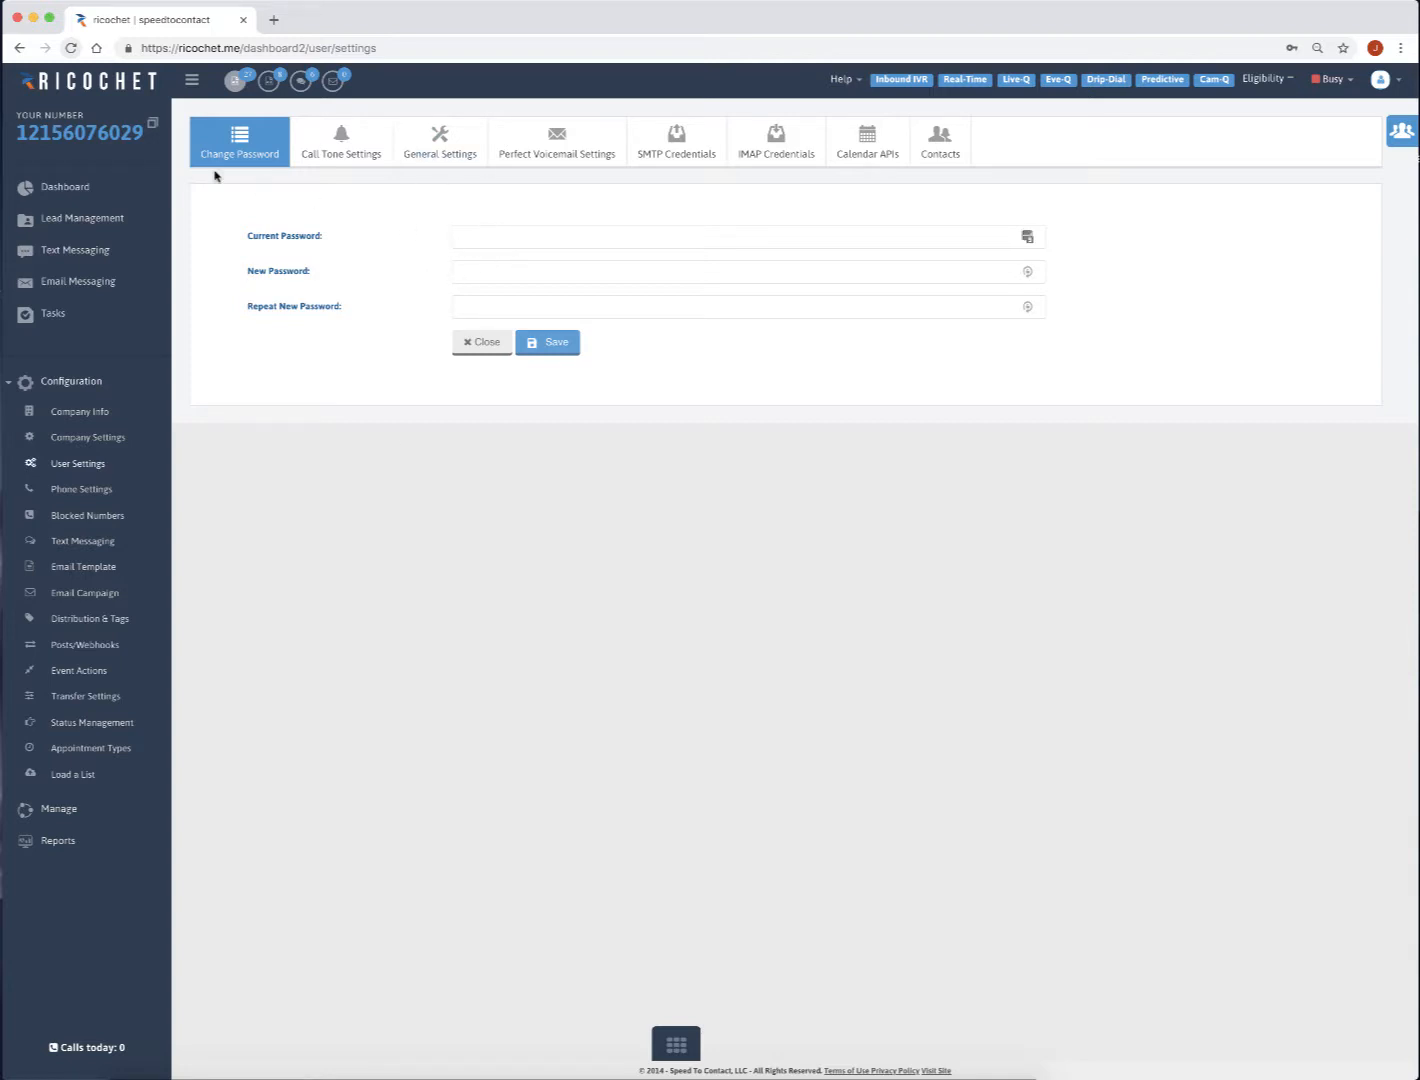
Step: In the call tone settings, turn off the default call tone for both inbound and outbound calls and view the inbound ringtone choices
left_click(565, 244)
left_click(391, 228)
left_click(336, 156)
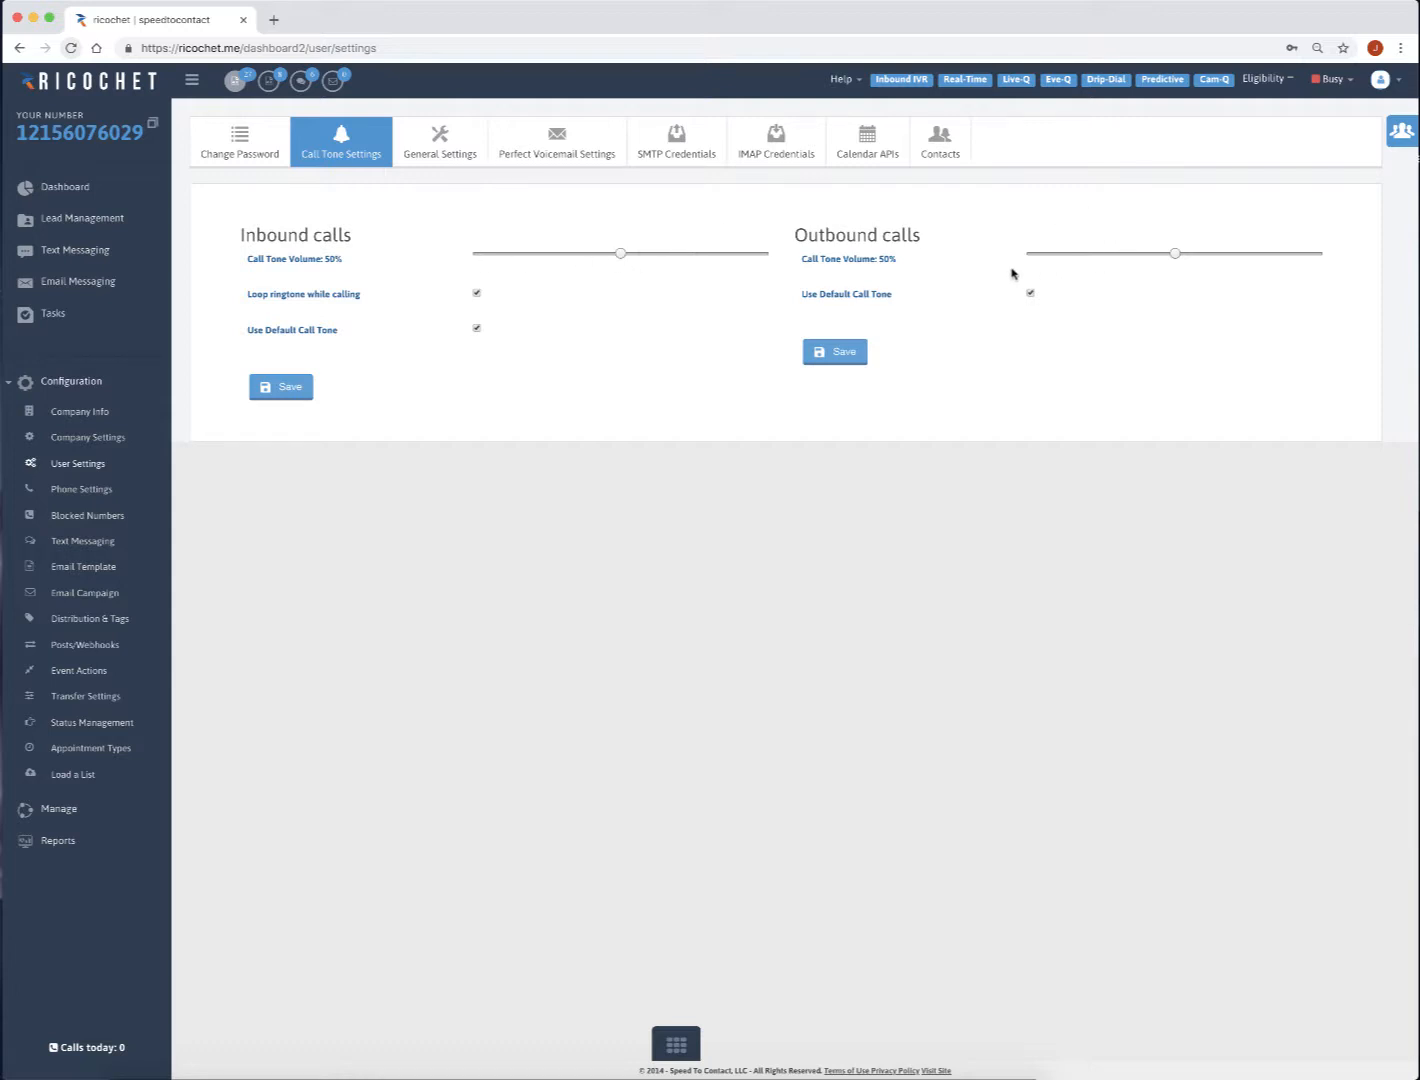
left_click(476, 293)
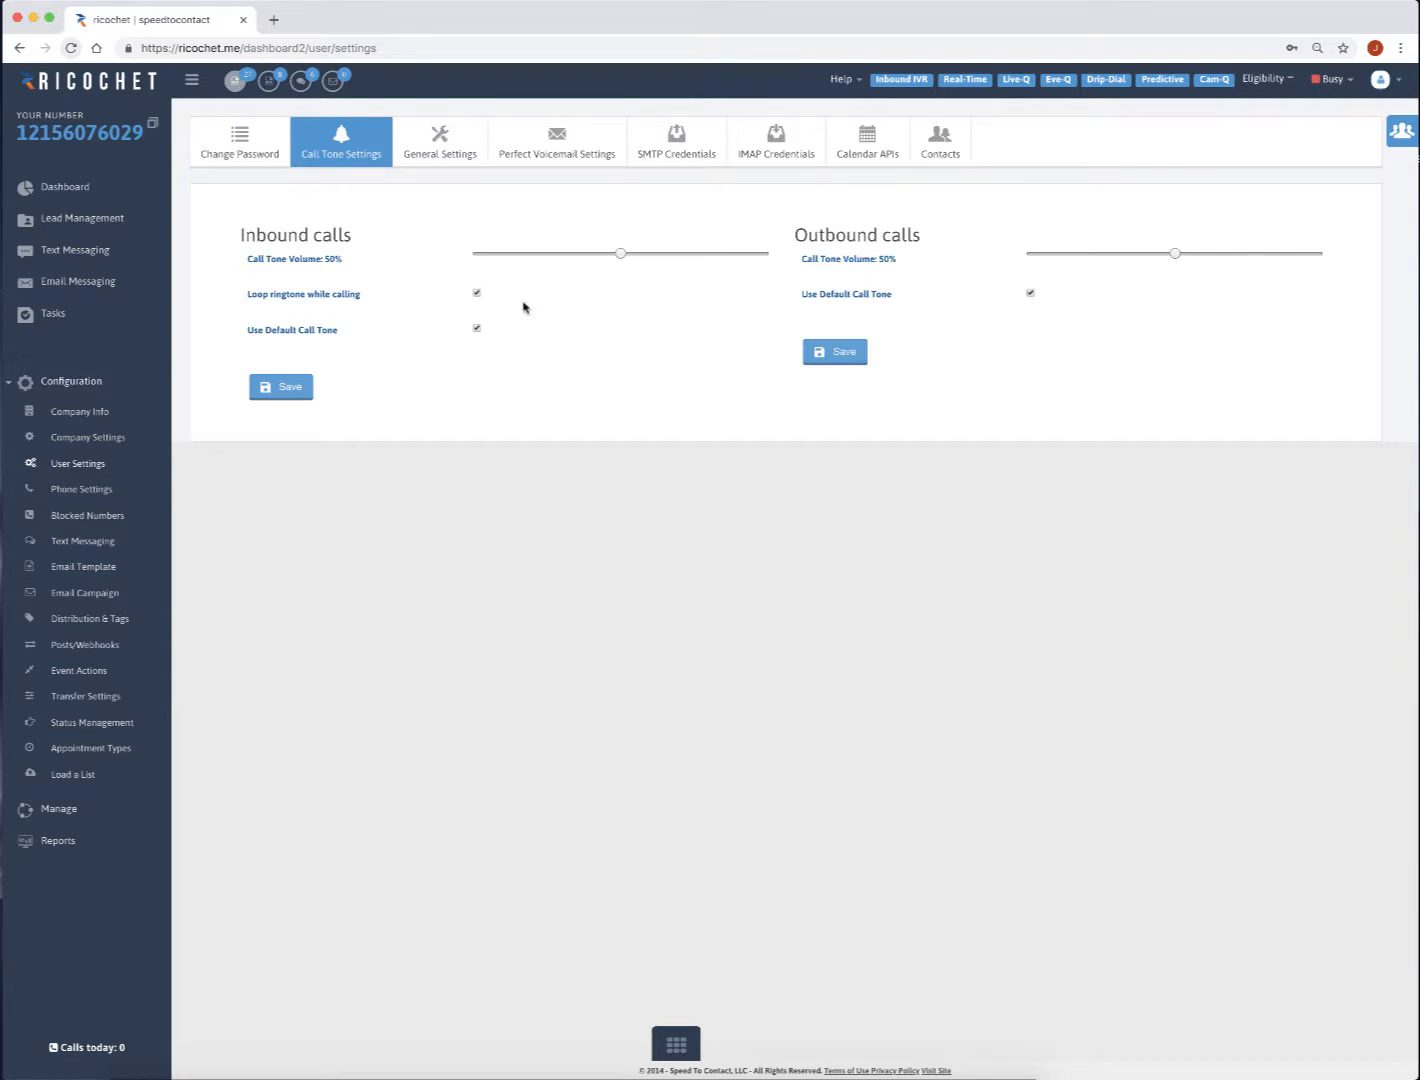
left_click(476, 330)
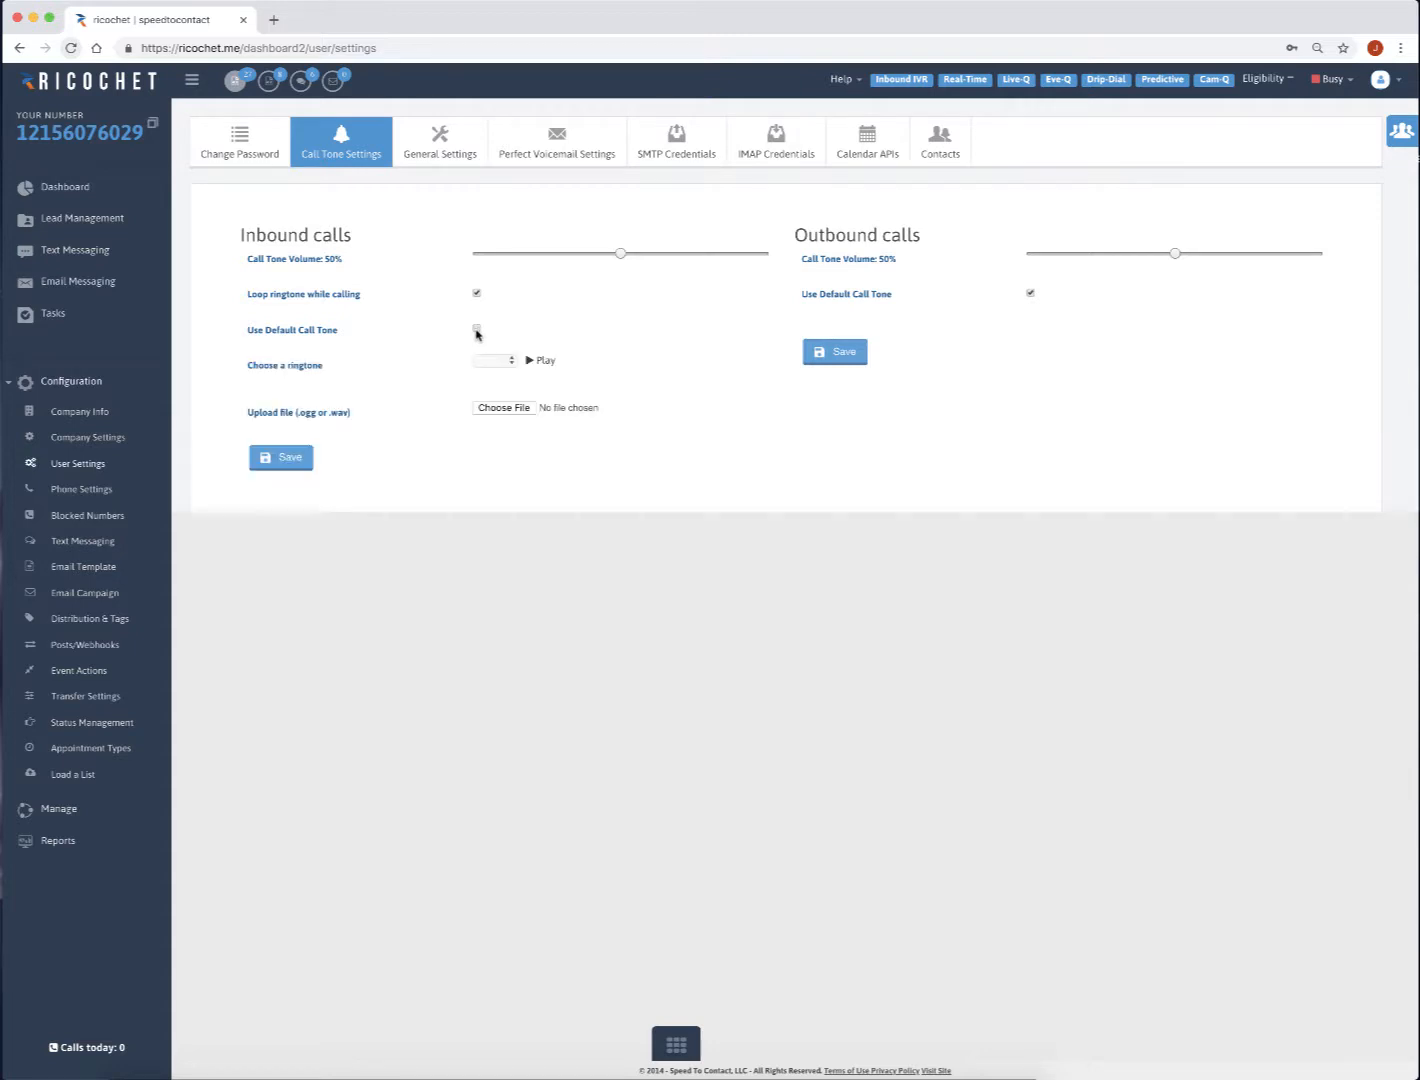
left_click(476, 330)
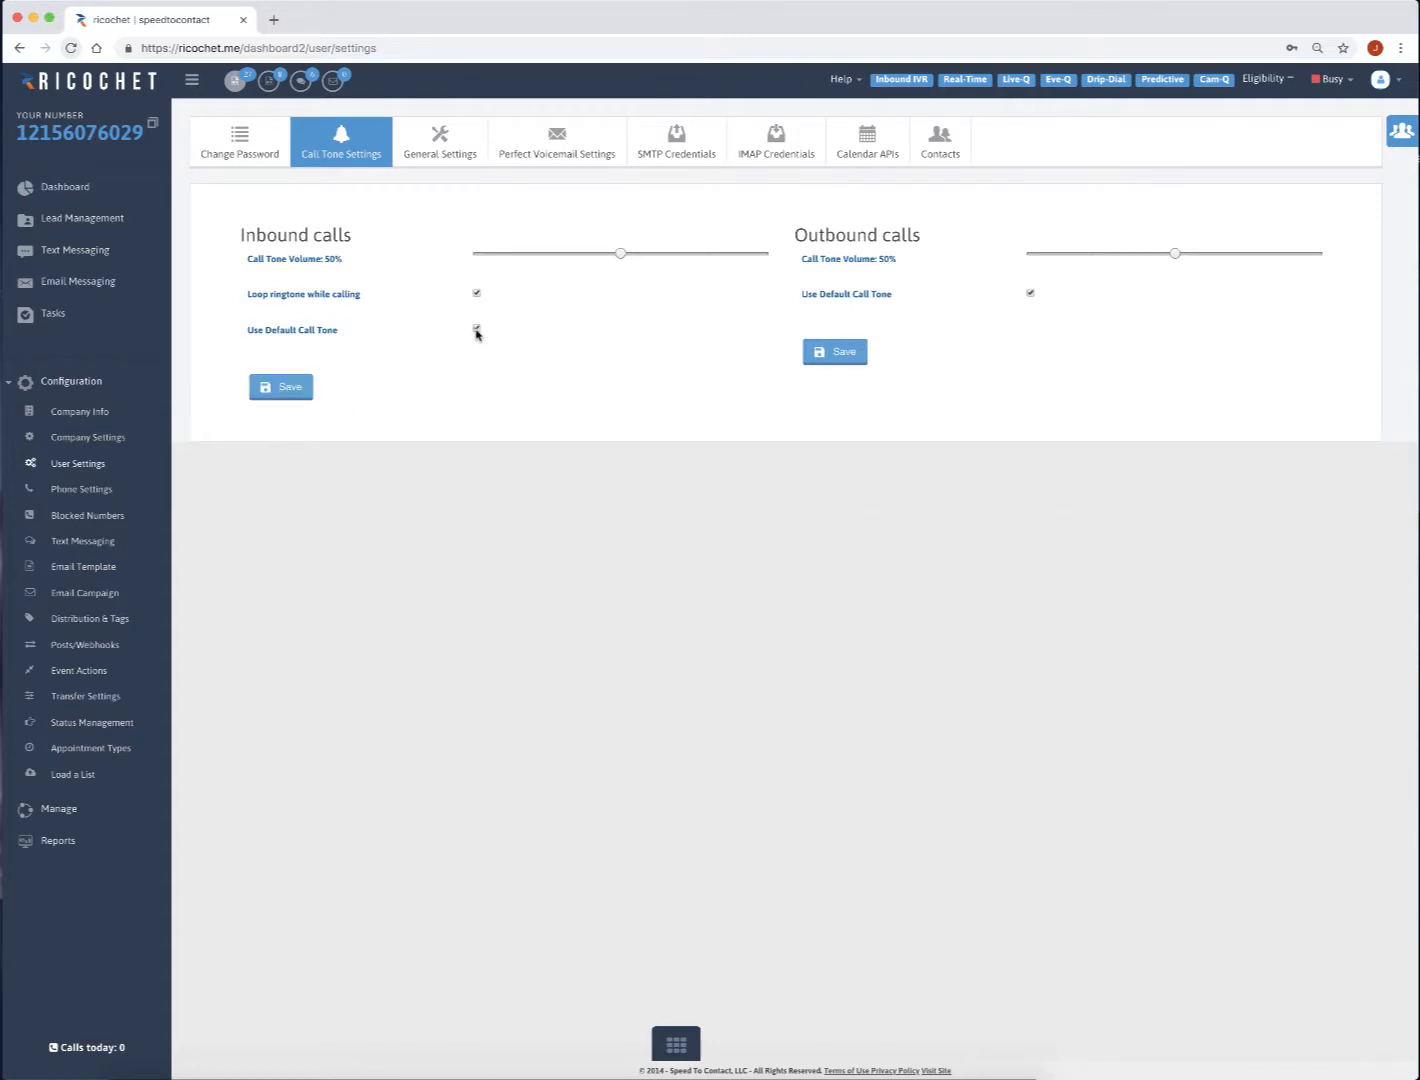
left_click(476, 329)
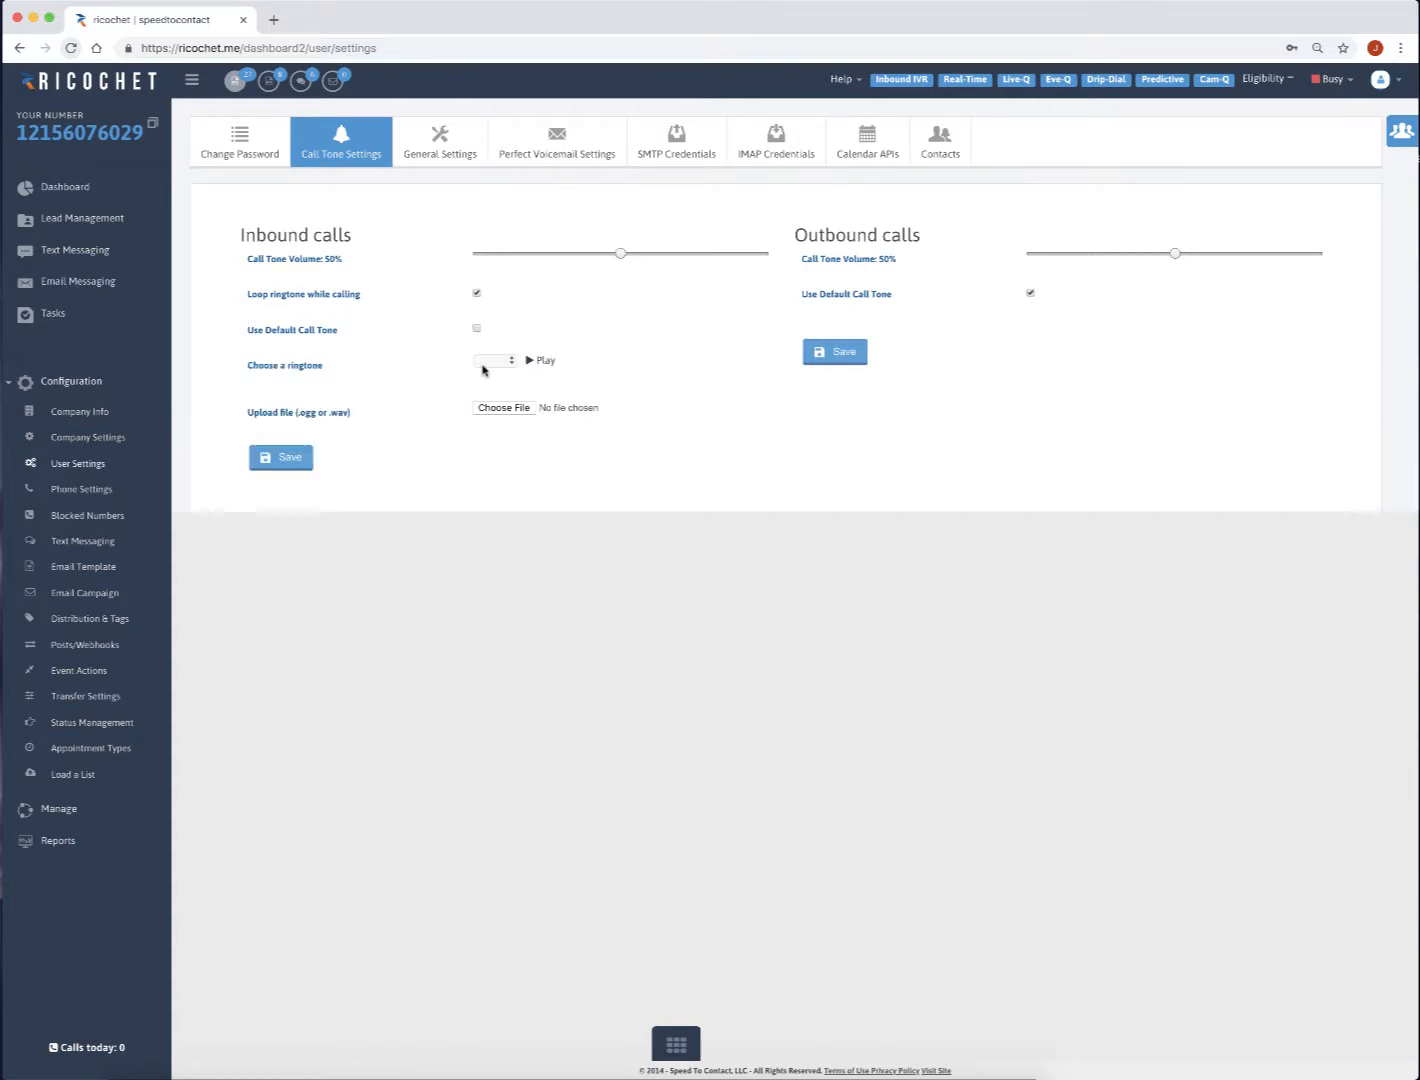
left_click(498, 368)
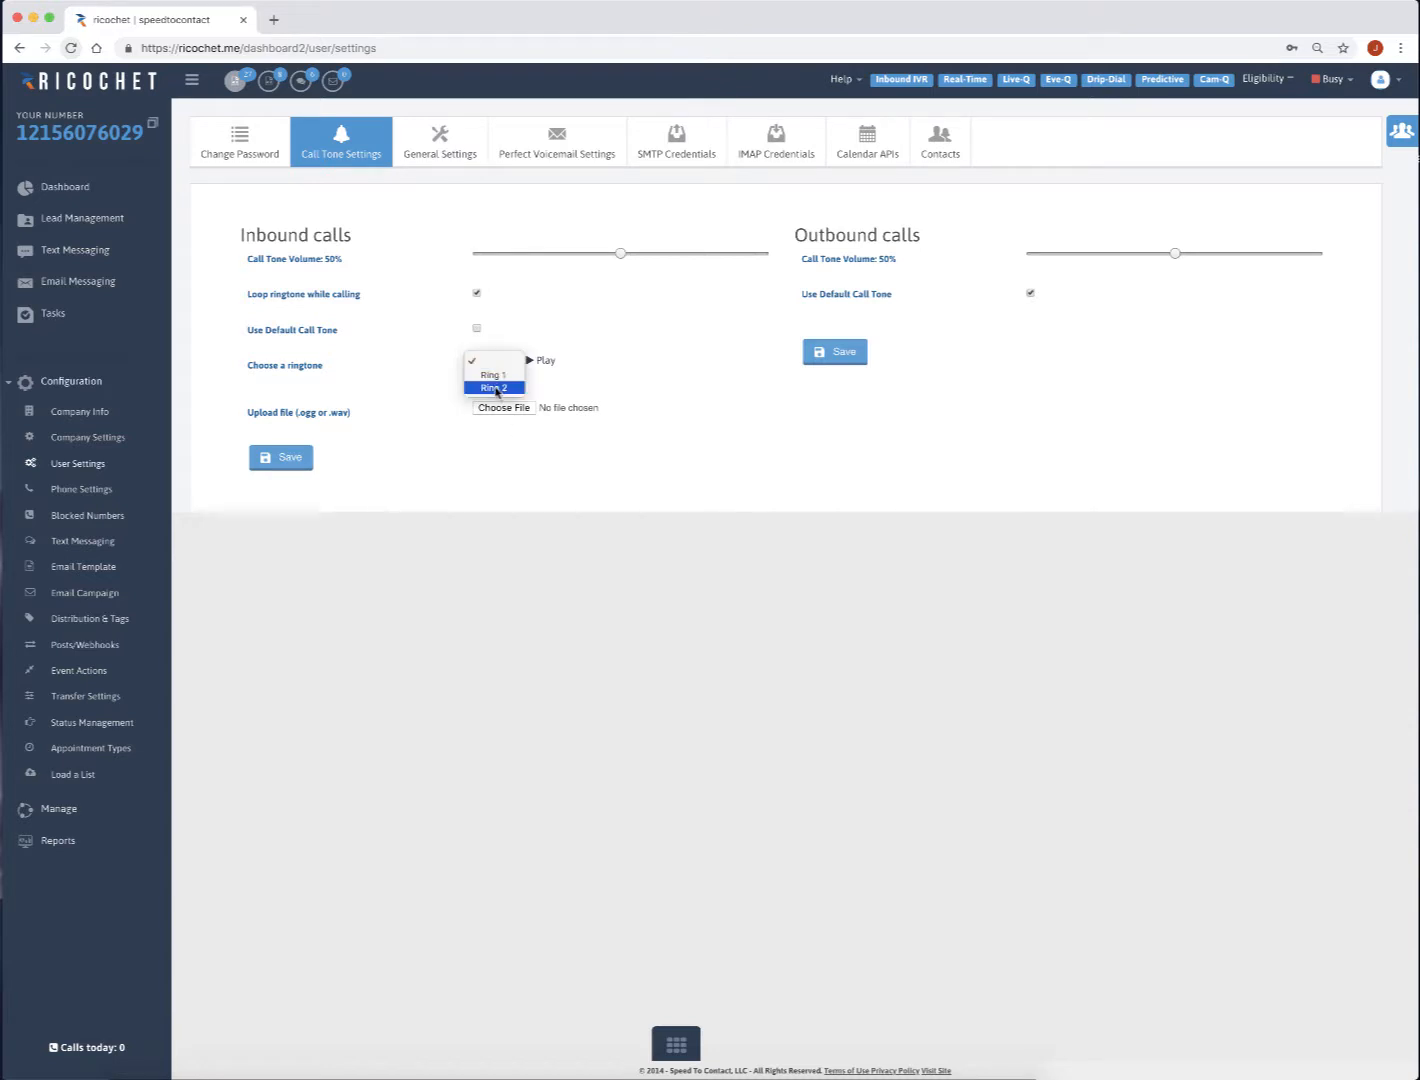
left_click(405, 411)
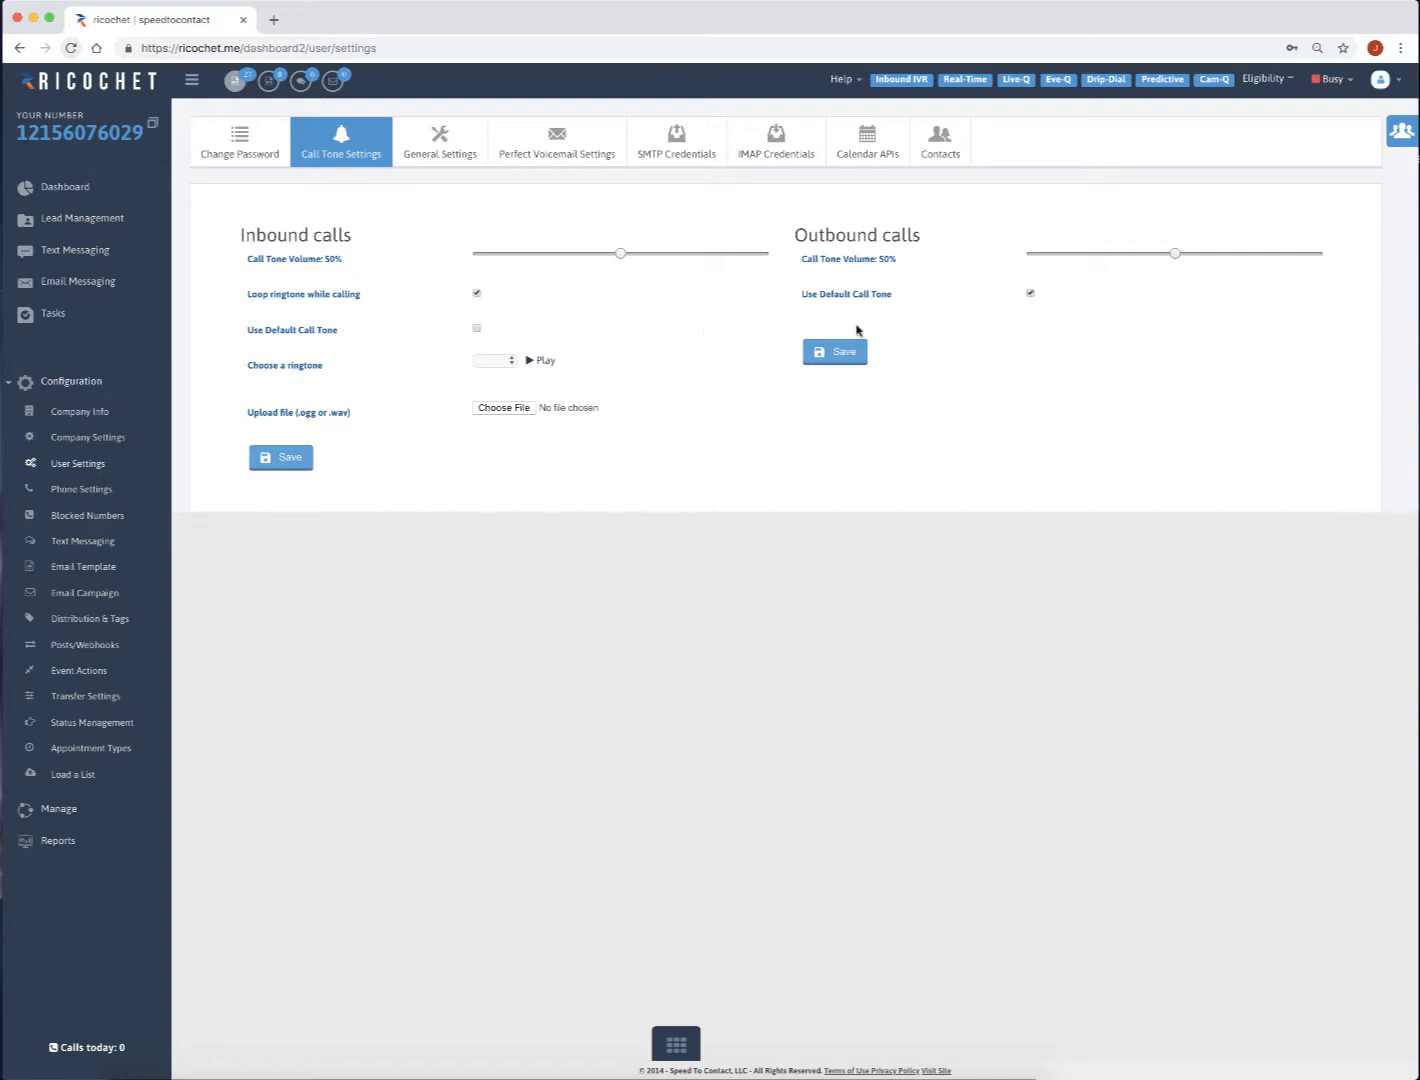
left_click(1030, 293)
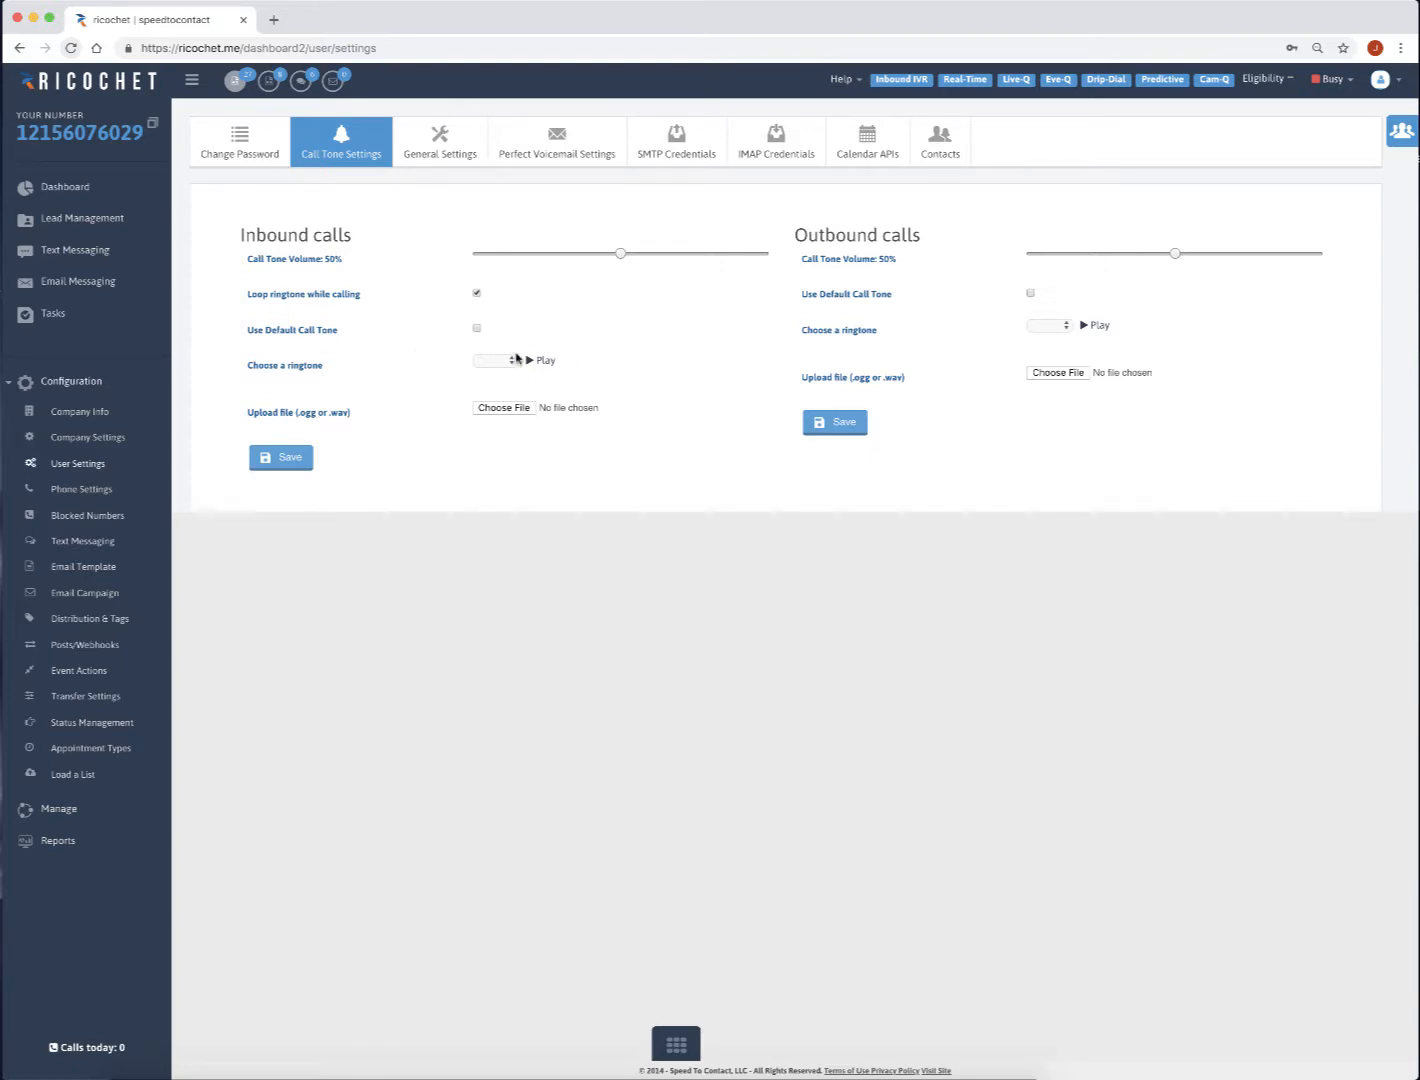
Step: Open the general settings and examine the notification options and the available default email clients
left_click(440, 155)
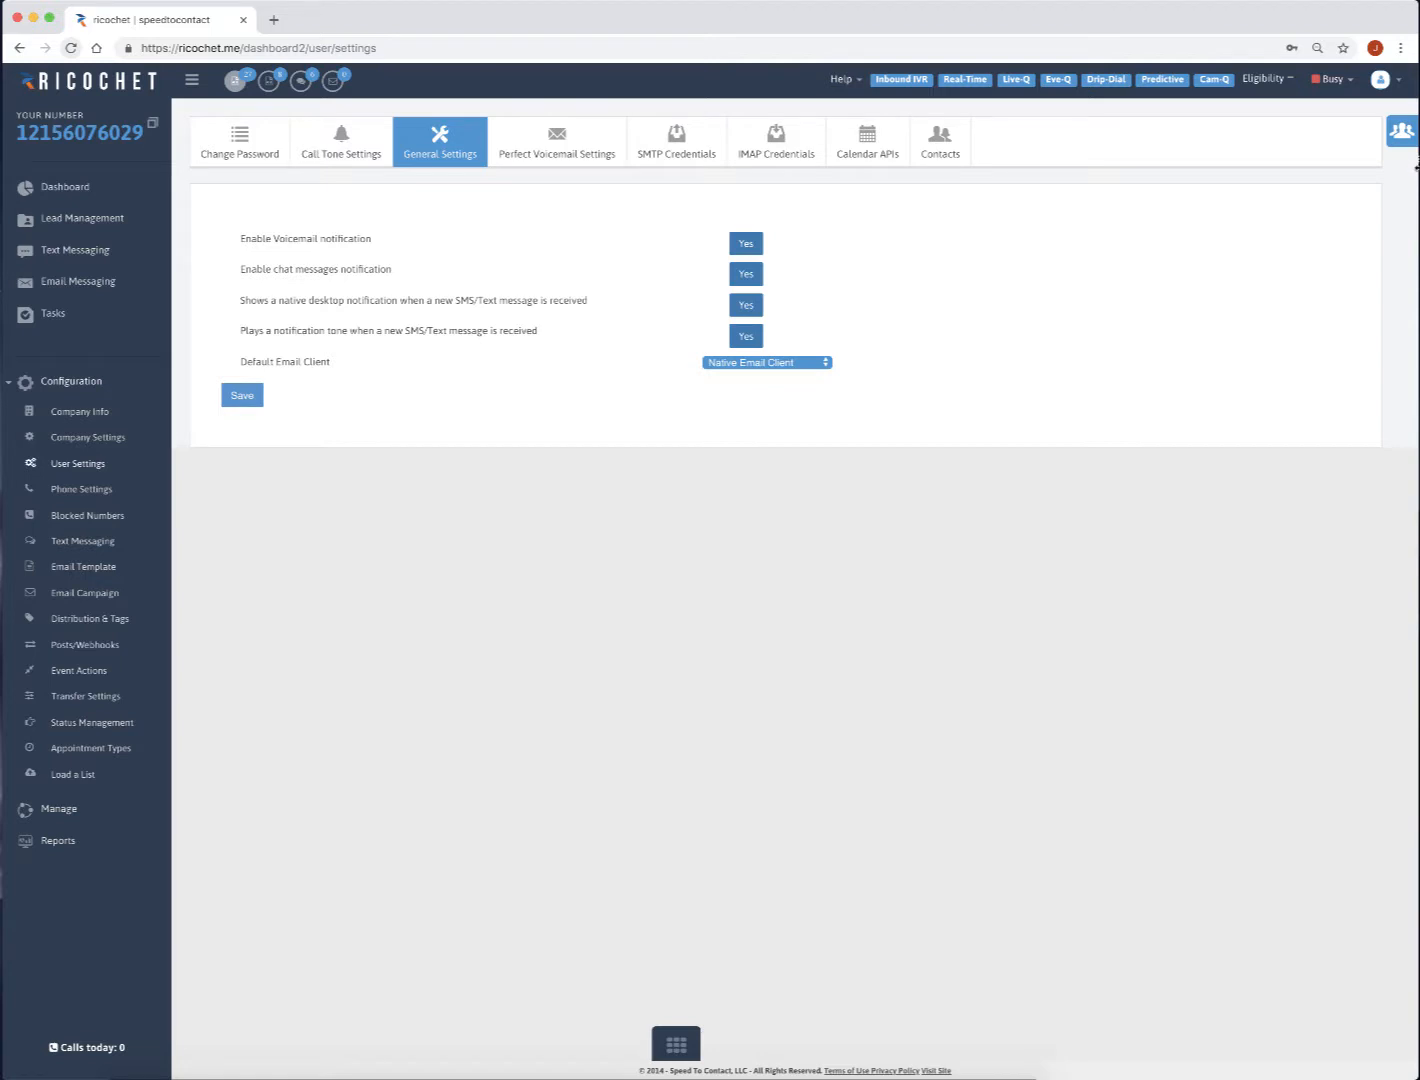
left_click_drag(1416, 168, 1419, 170)
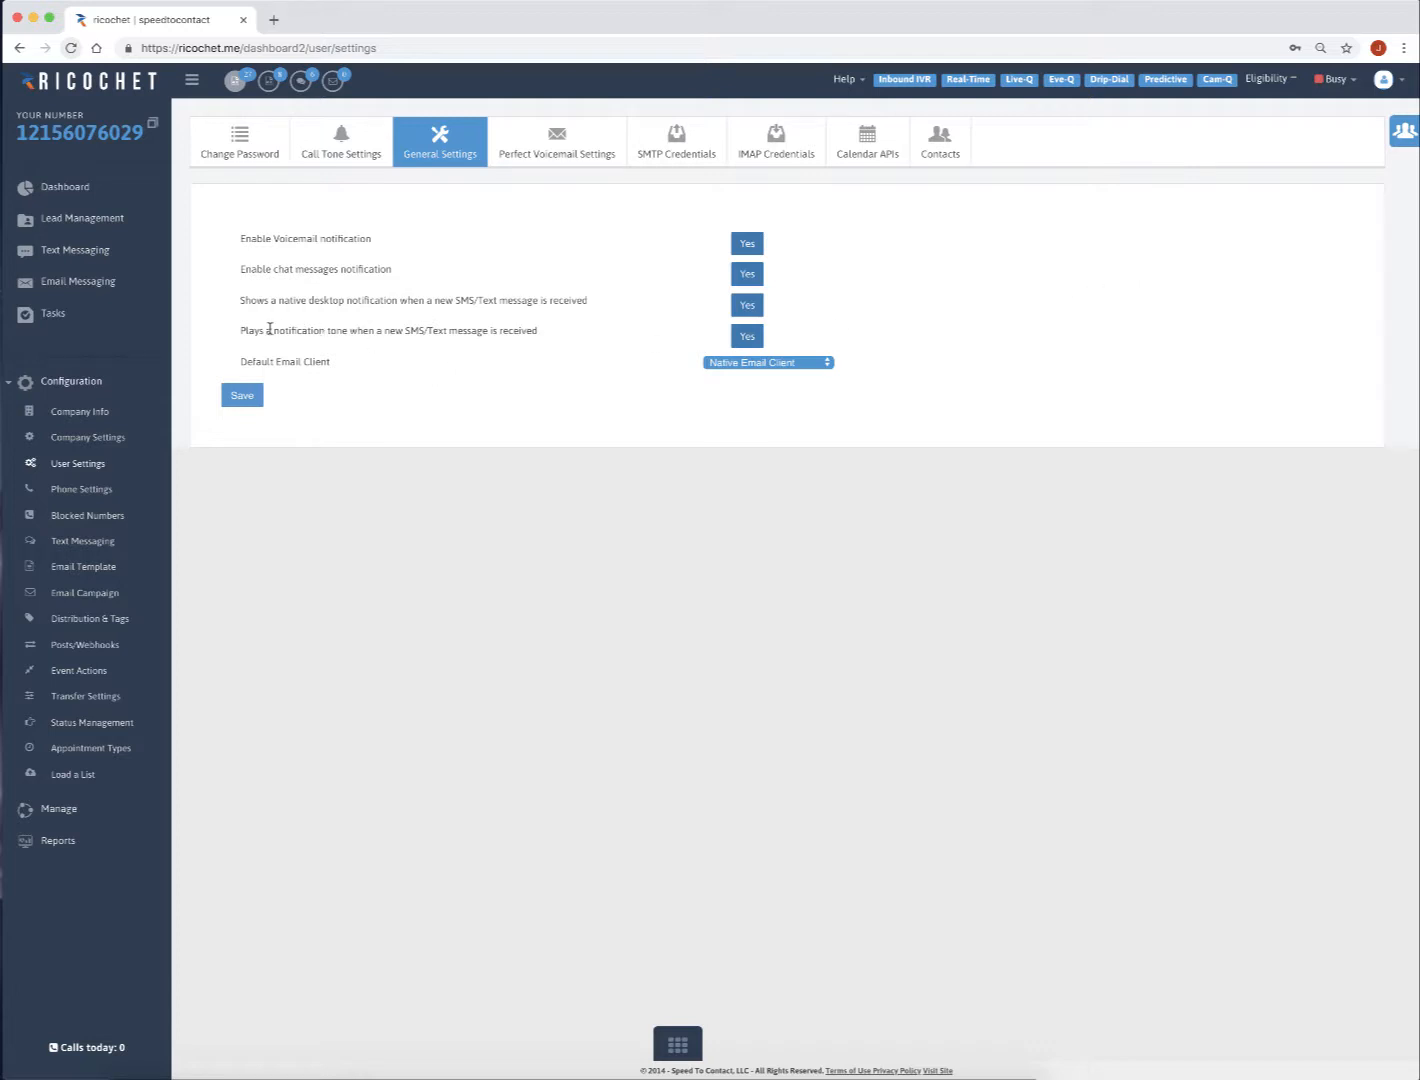
left_click_drag(444, 331, 459, 332)
left_click(559, 365)
left_click(821, 364)
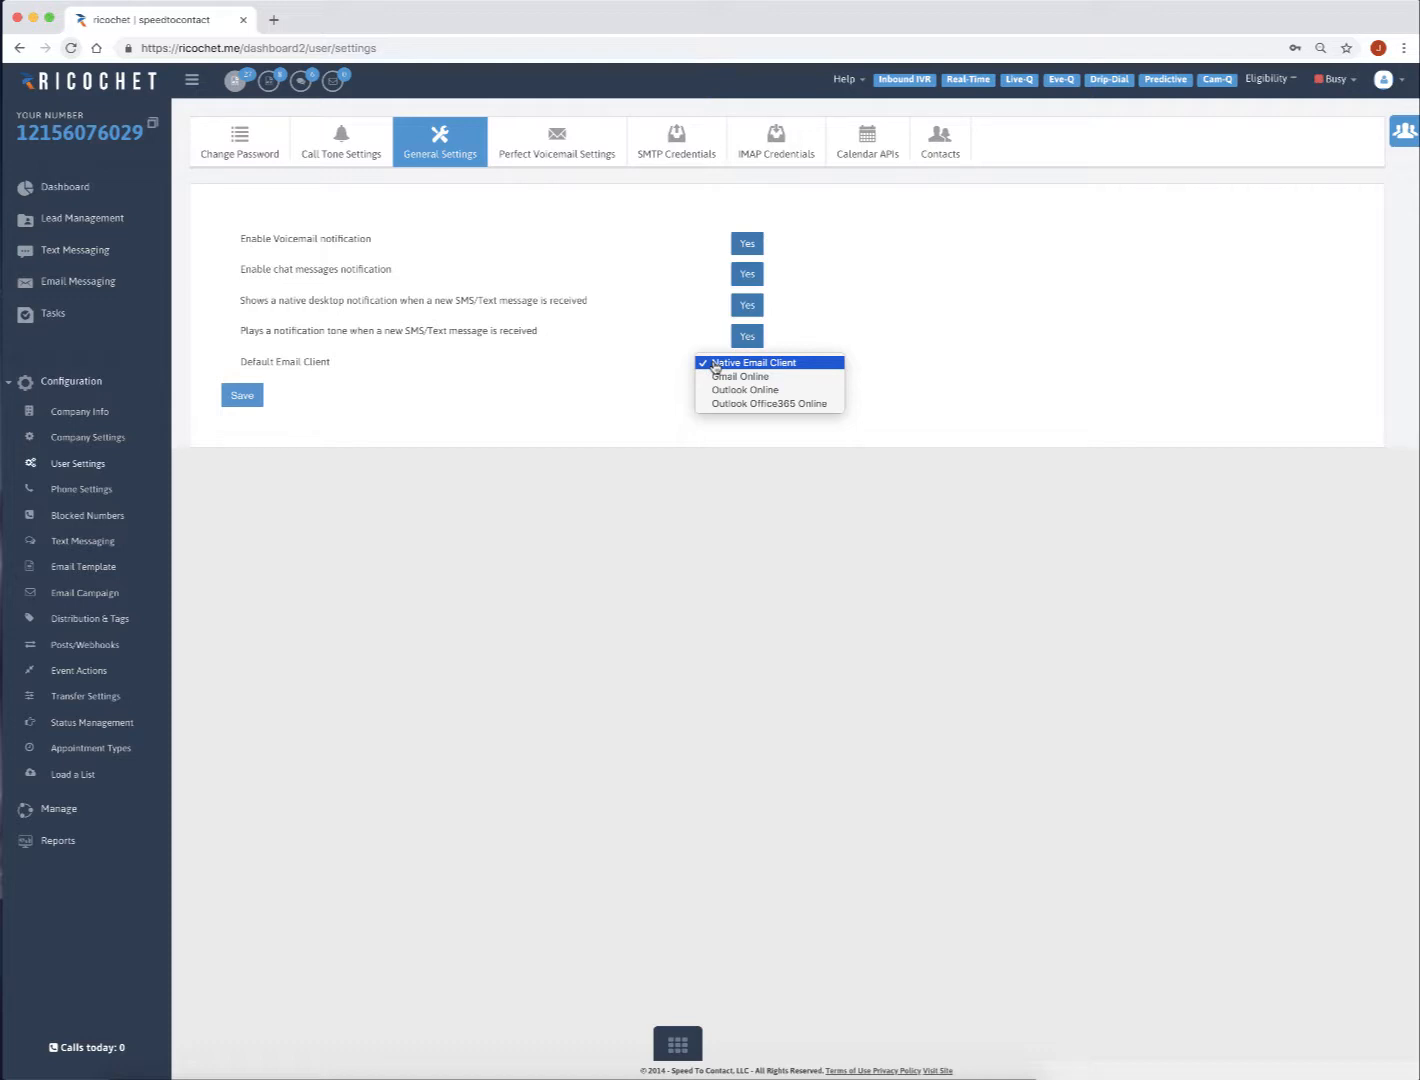
left_click(645, 385)
left_click(780, 361)
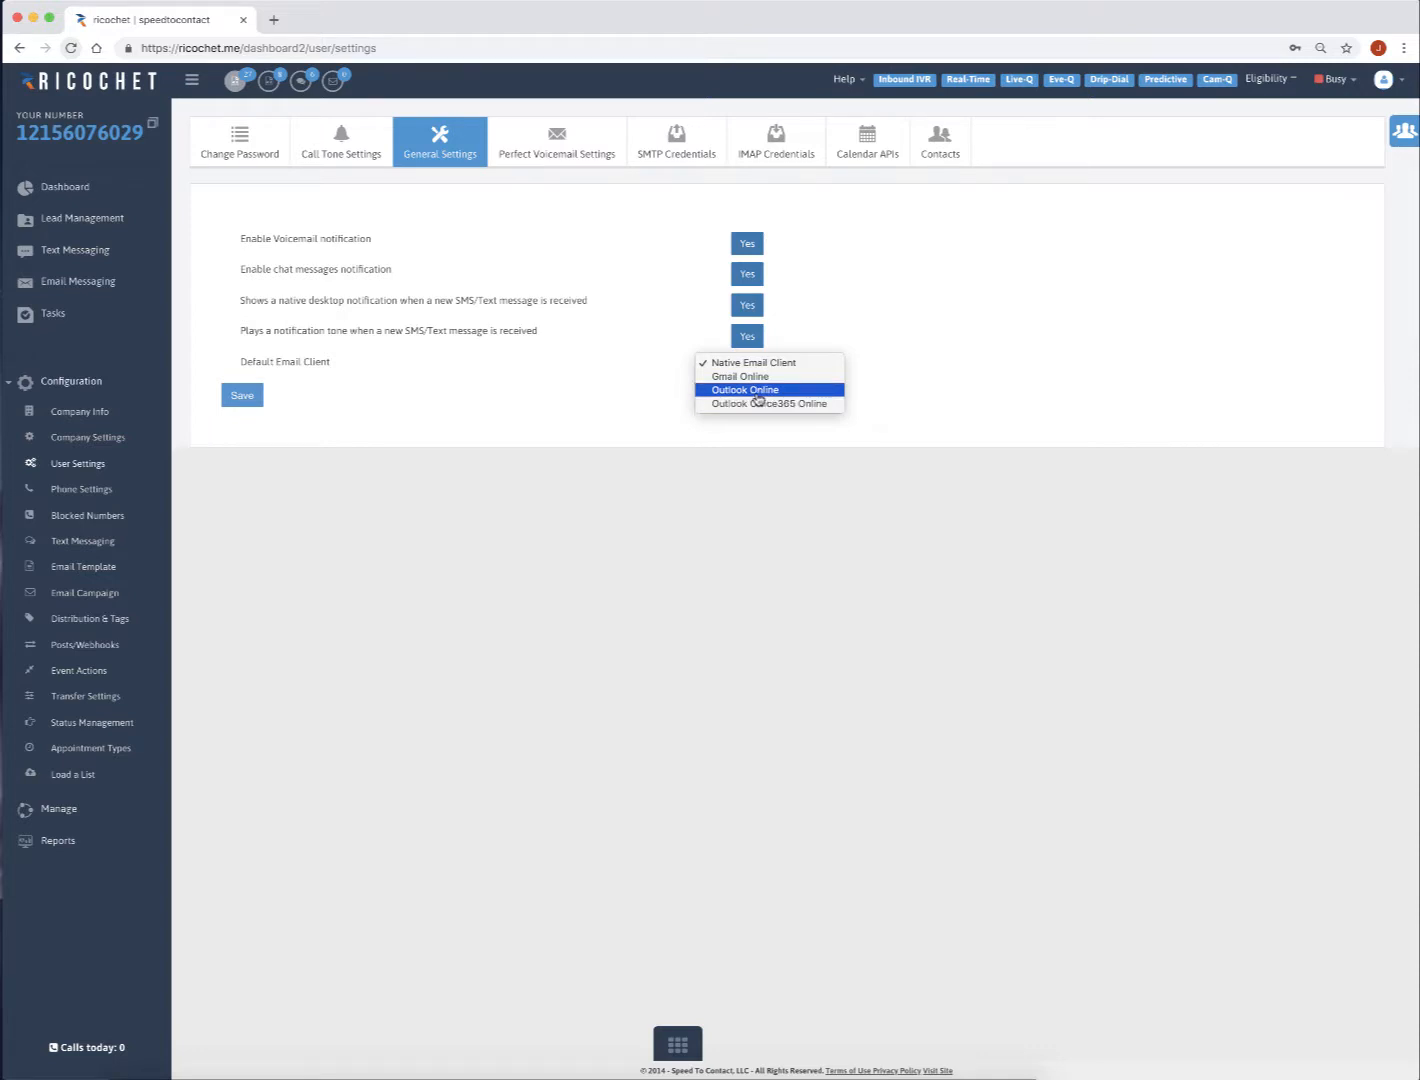
left_click(683, 437)
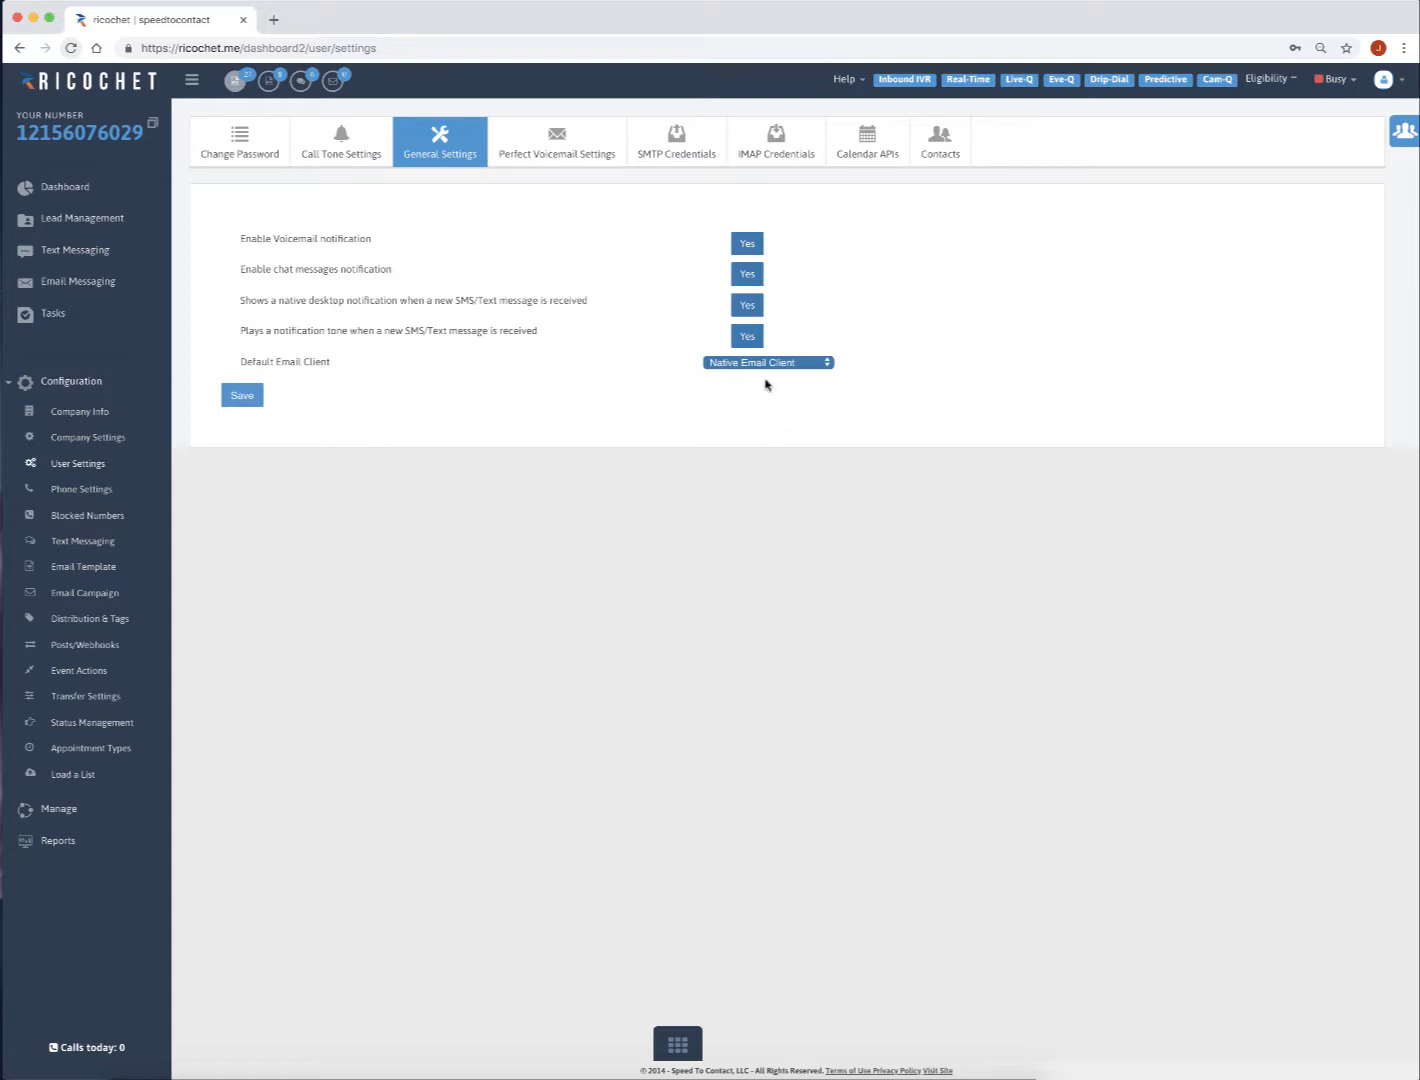
Step: Try Gmail Online as the default email client and restore Native Email Client
left_click(745, 365)
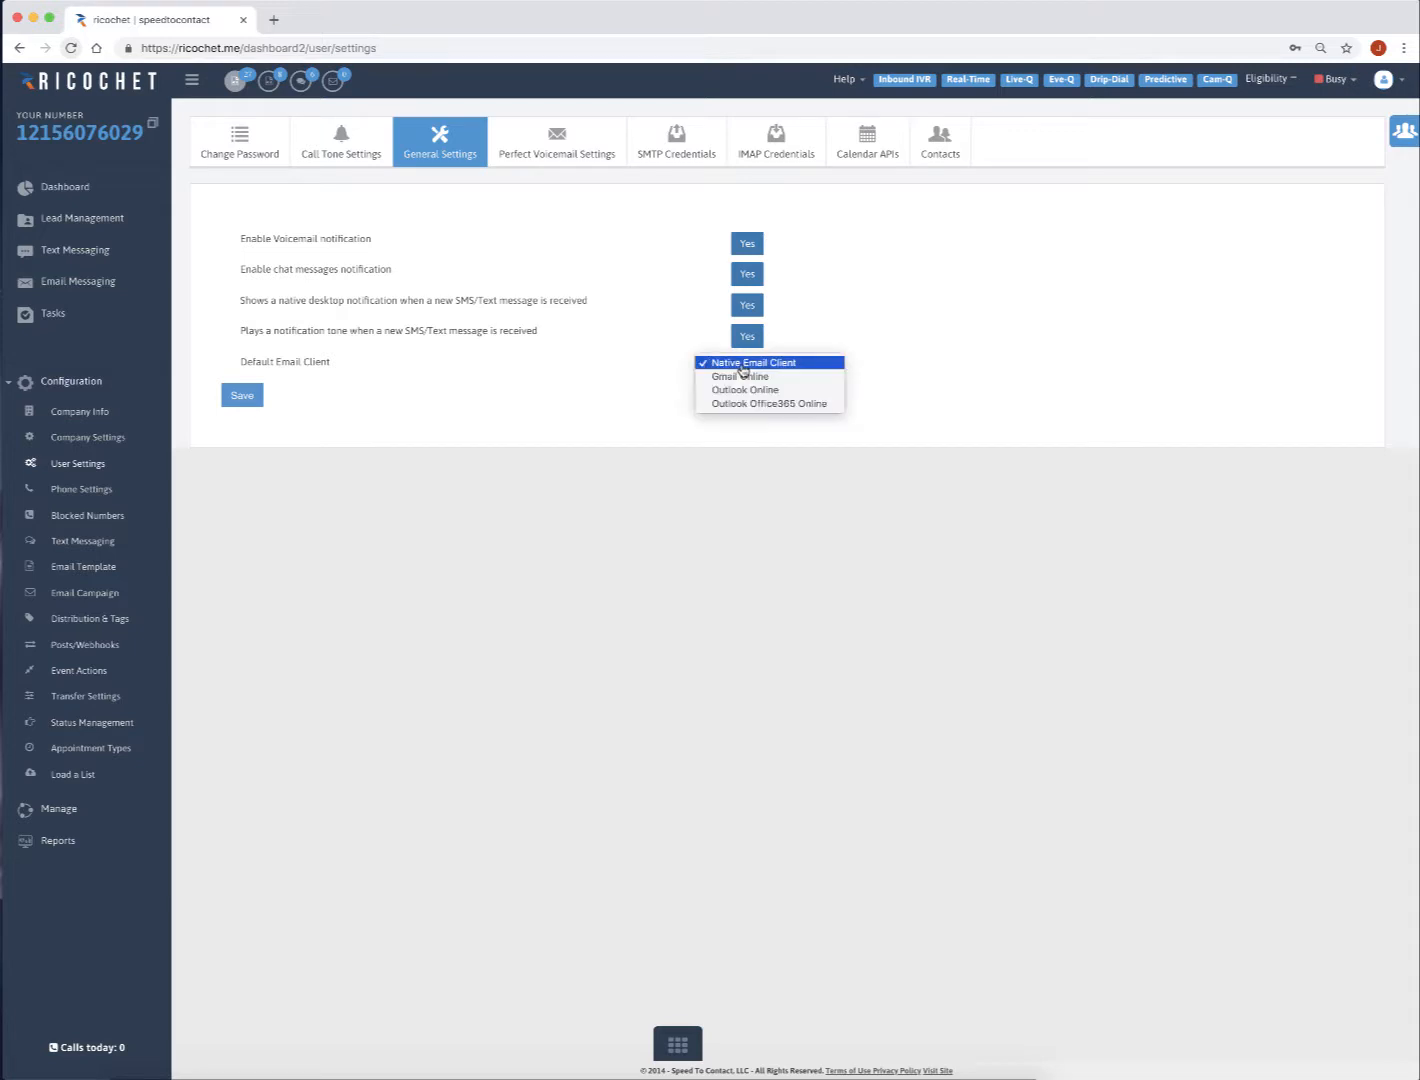
left_click(739, 377)
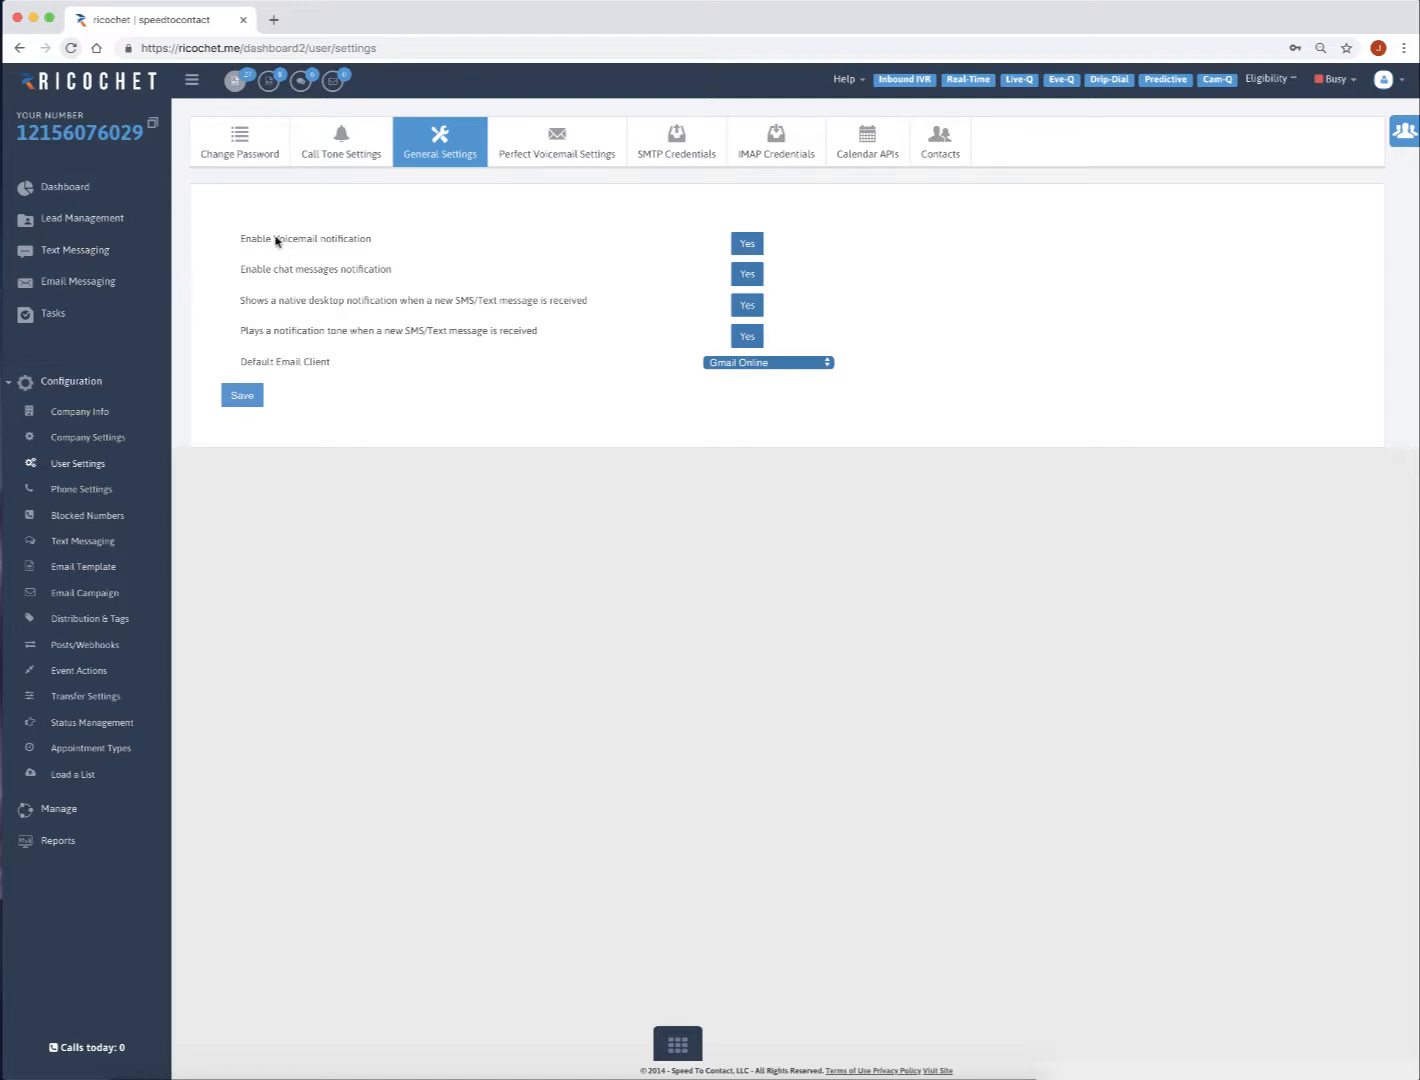
left_click(730, 363)
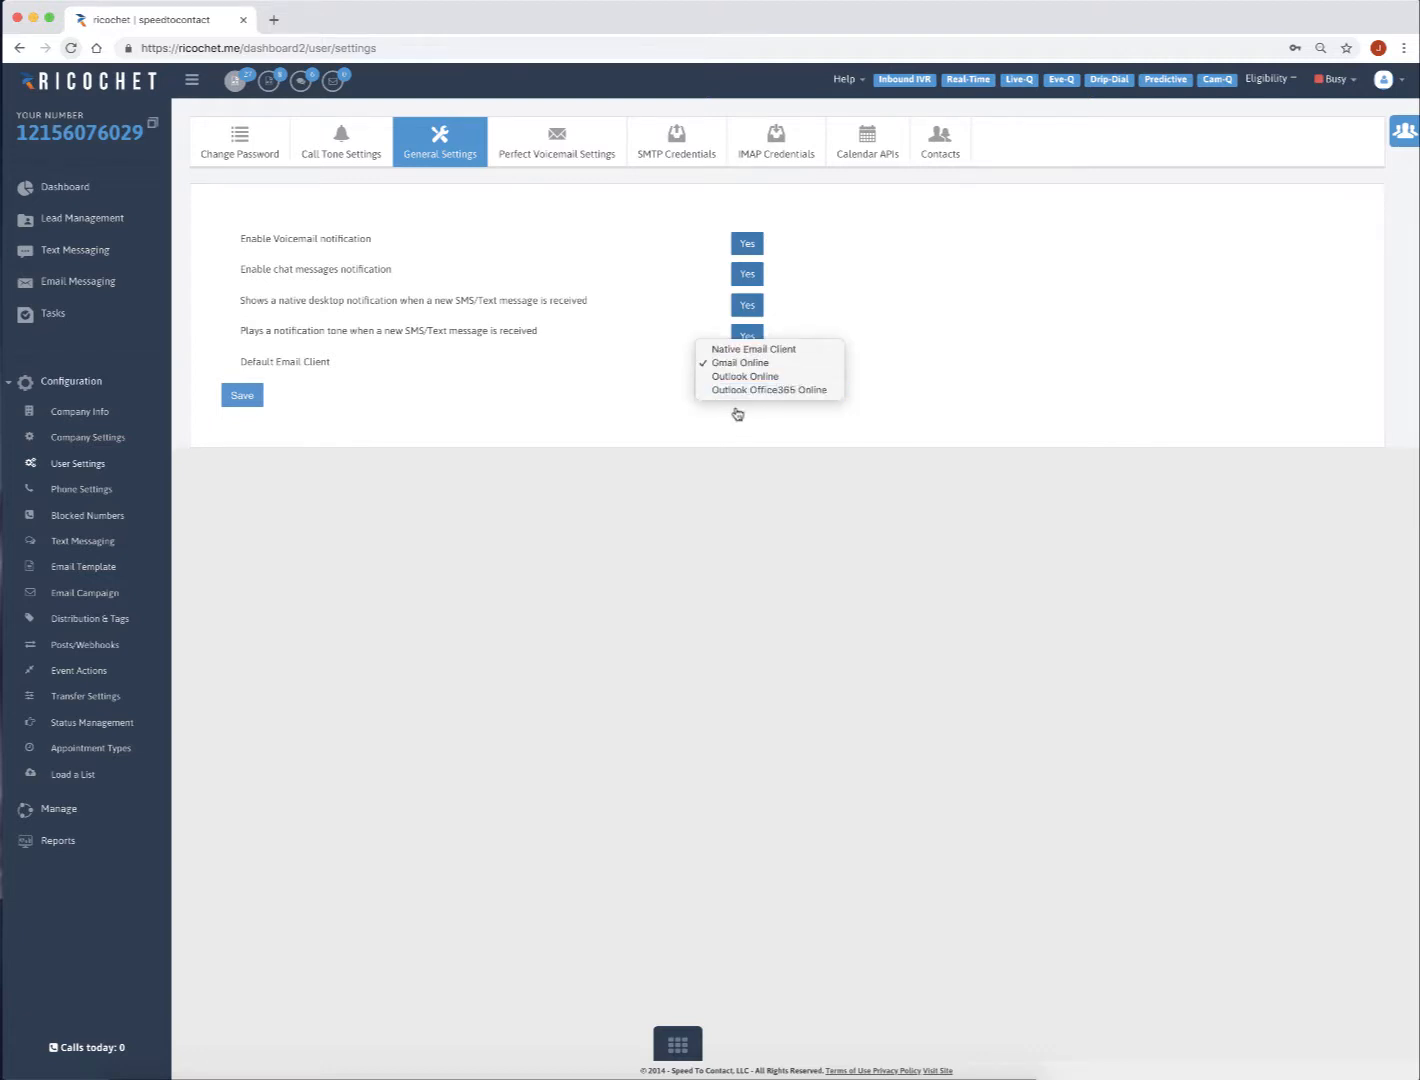
left_click(682, 410)
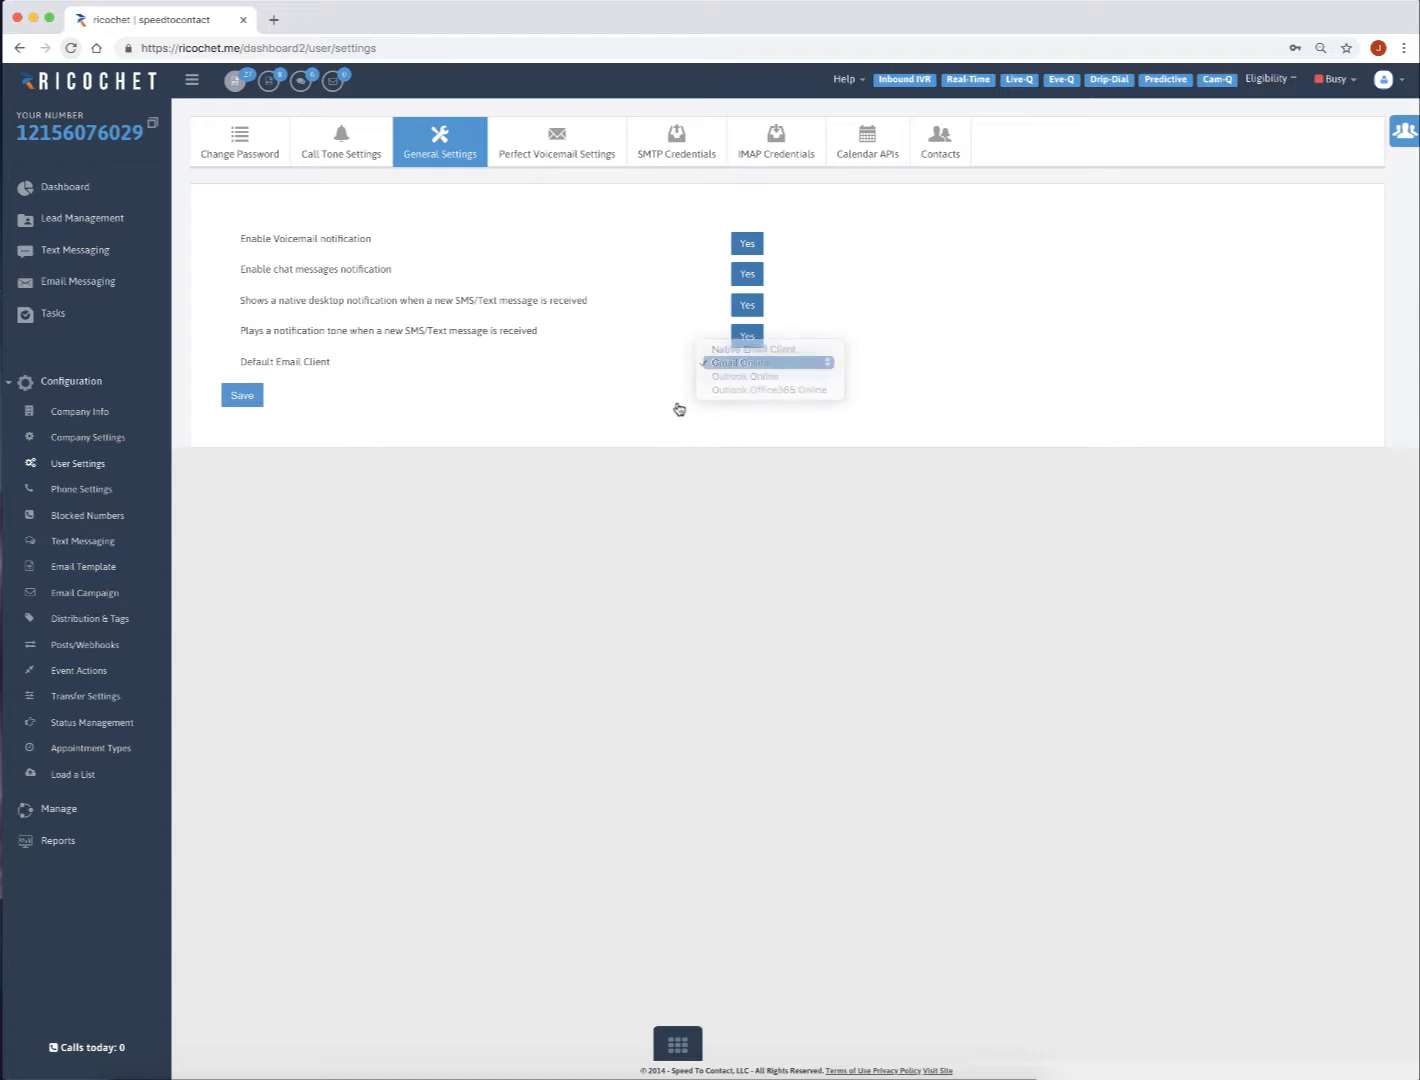
left_click(731, 366)
left_click(728, 354)
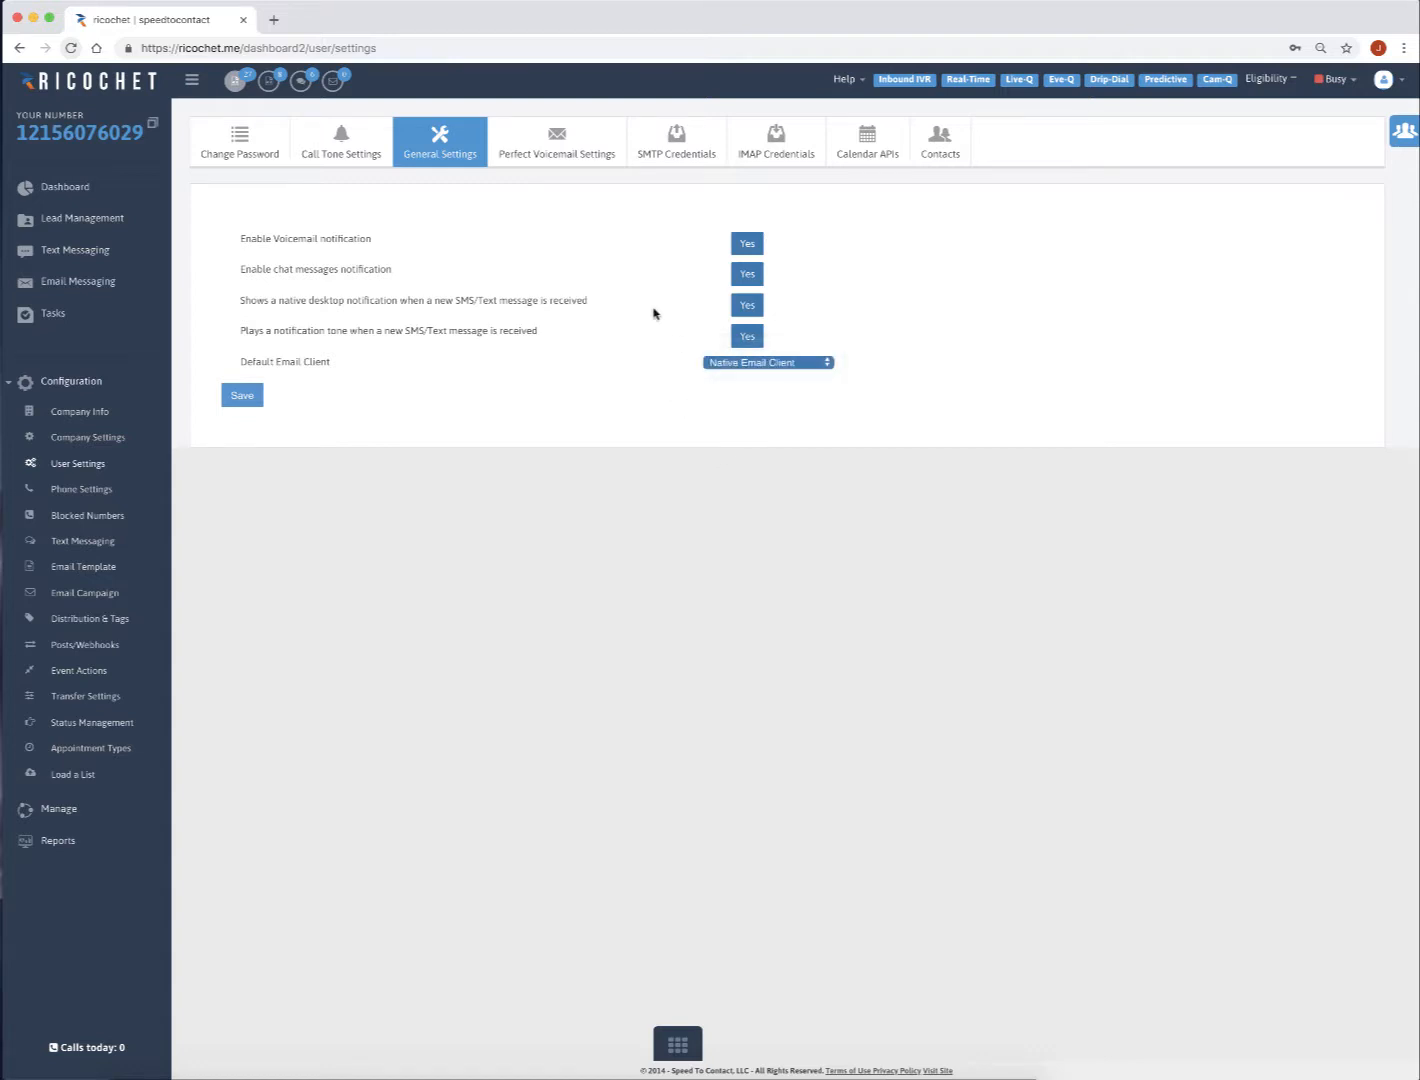
Step: Add a voicemail in the perfect voicemail settings, recording a short message and downloading the recording
left_click(553, 146)
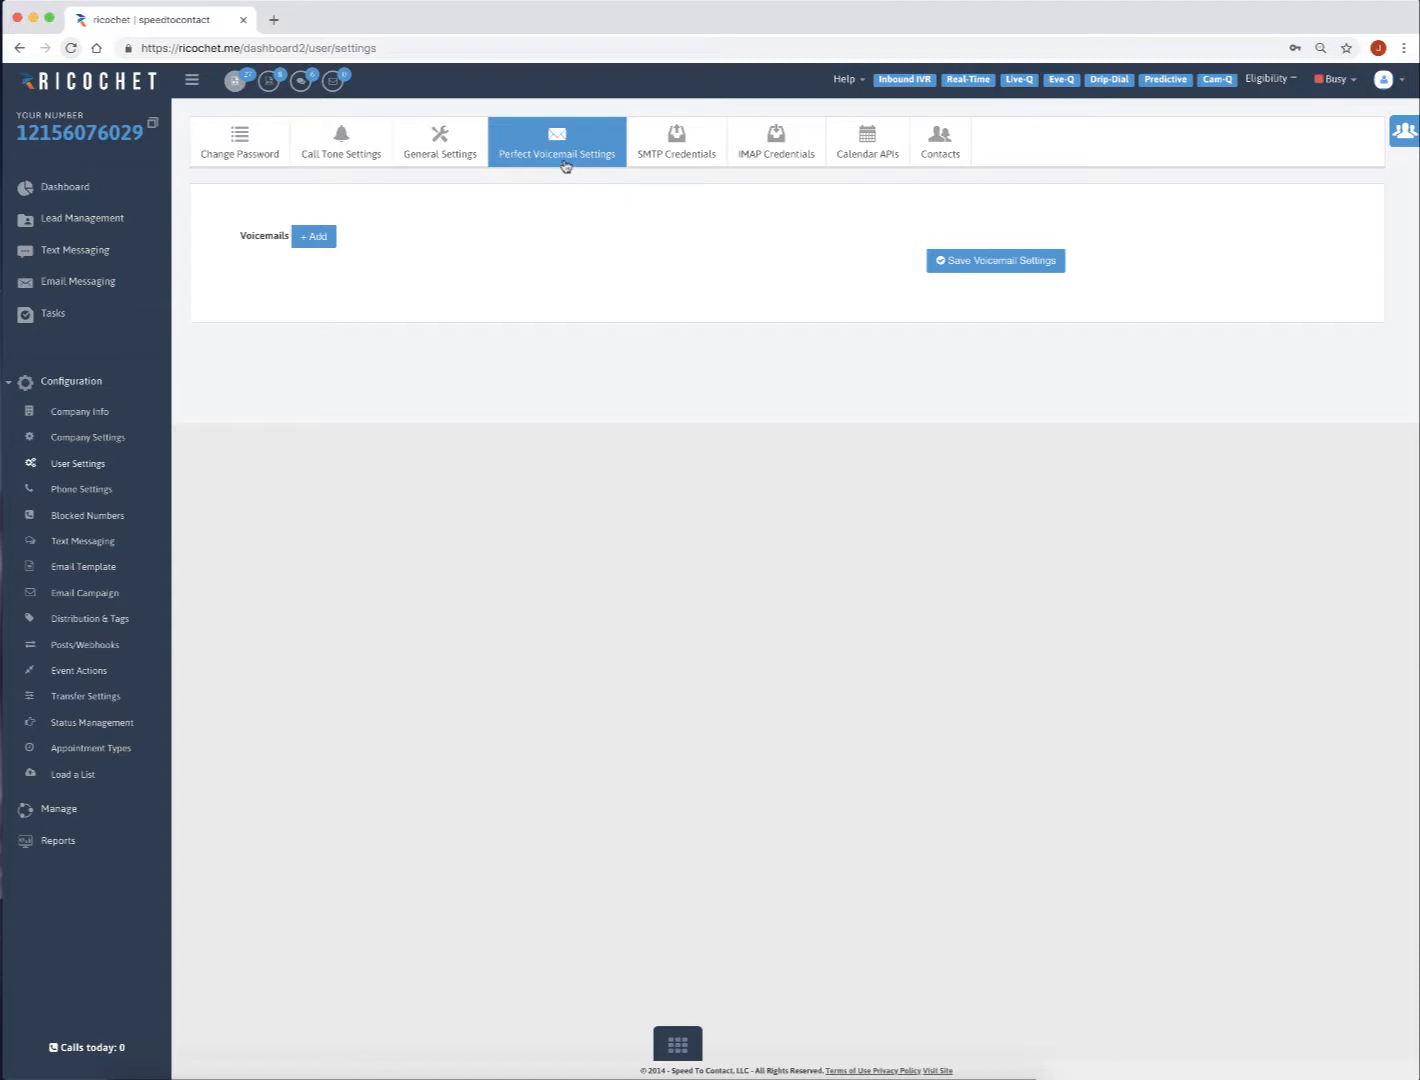
left_click(314, 240)
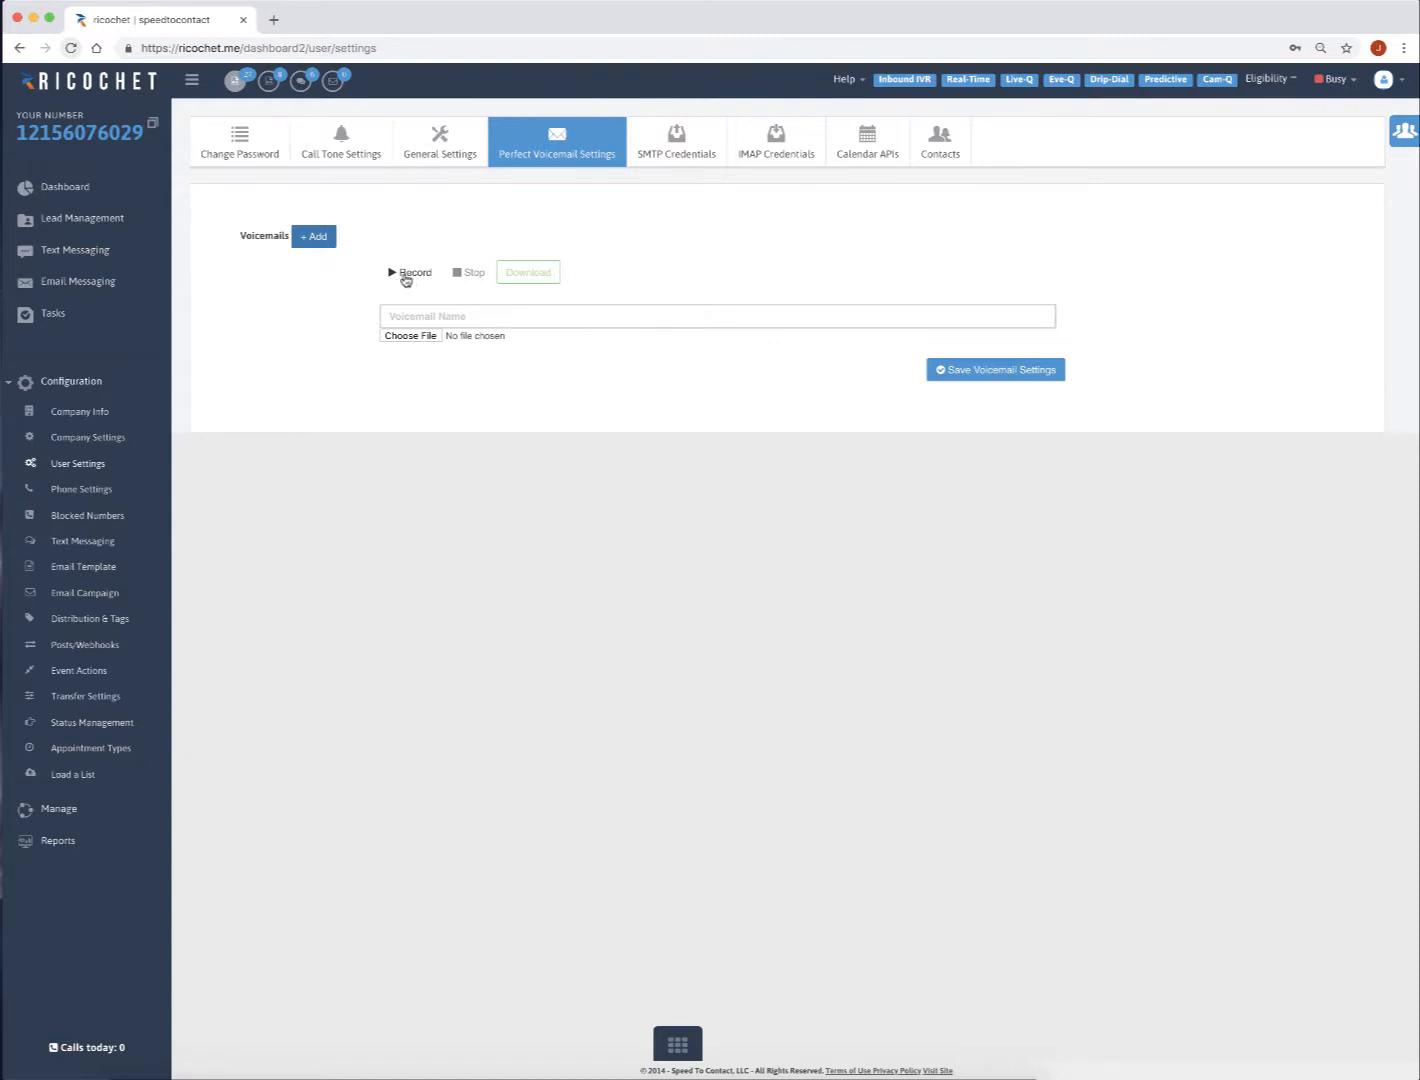
left_click(405, 278)
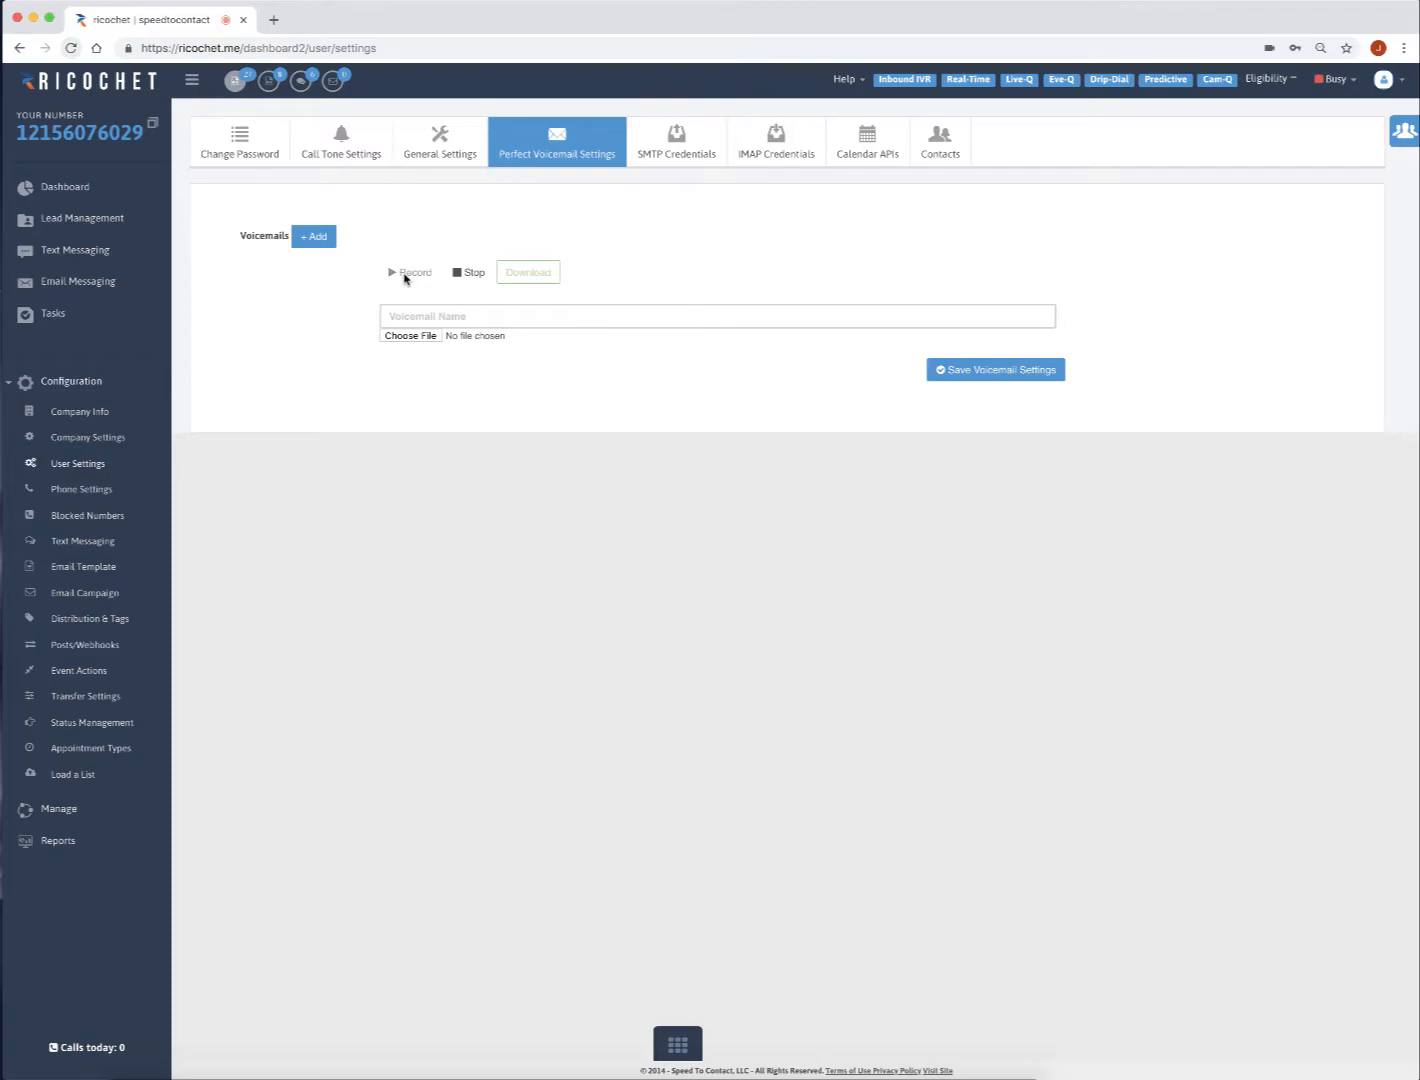
left_click(461, 274)
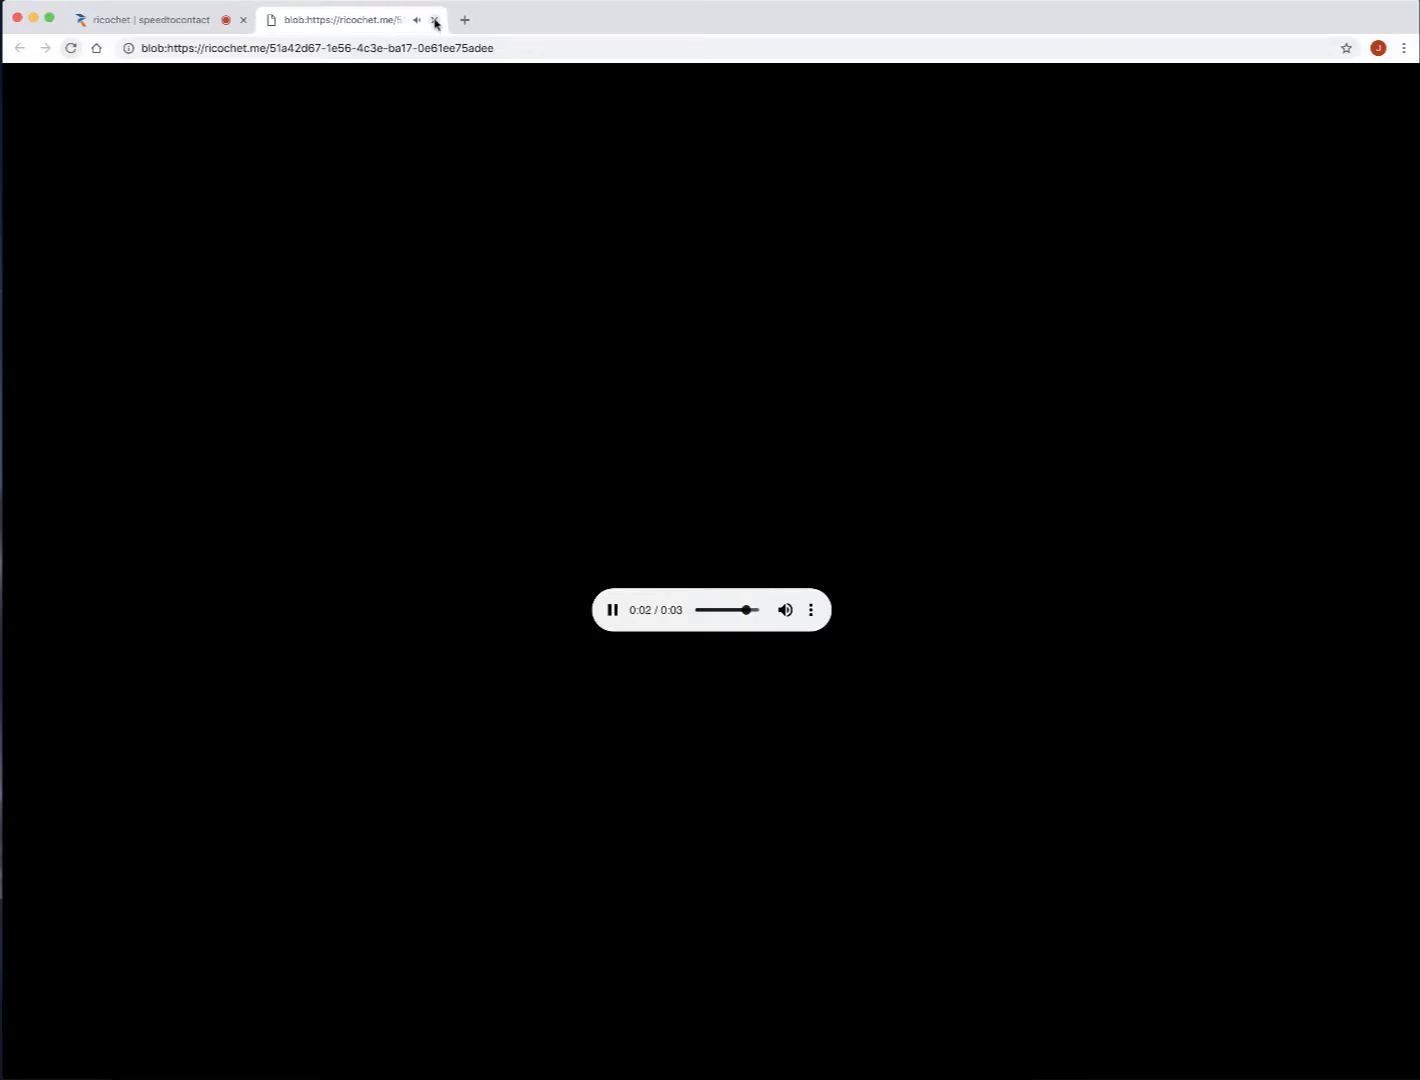
left_click(435, 21)
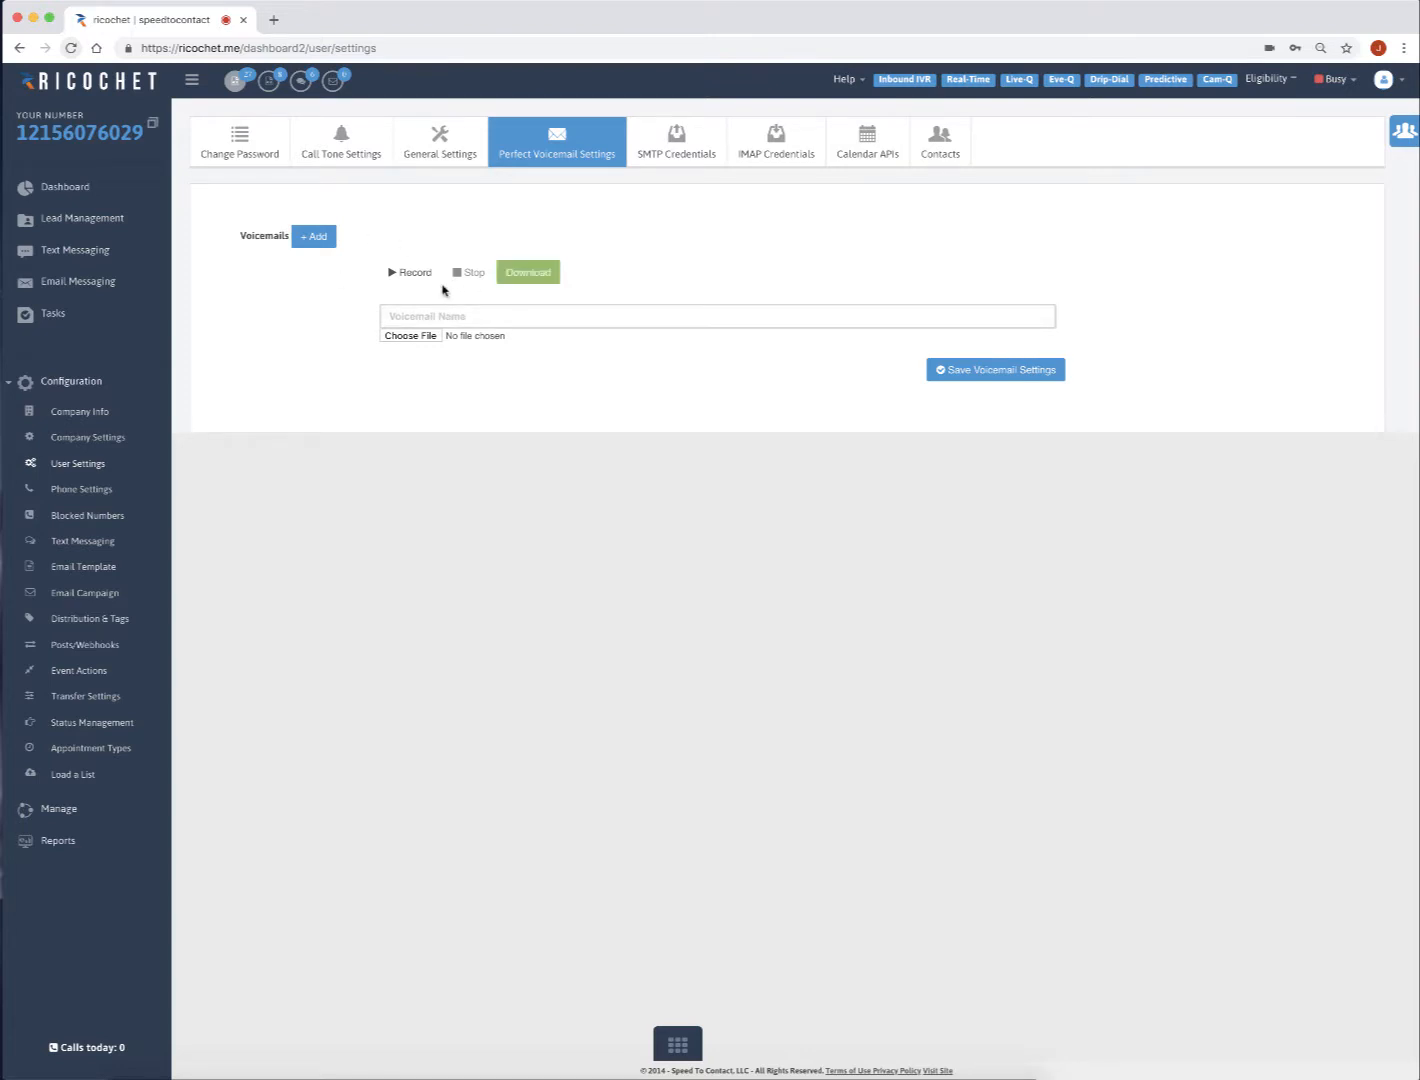
left_click(546, 283)
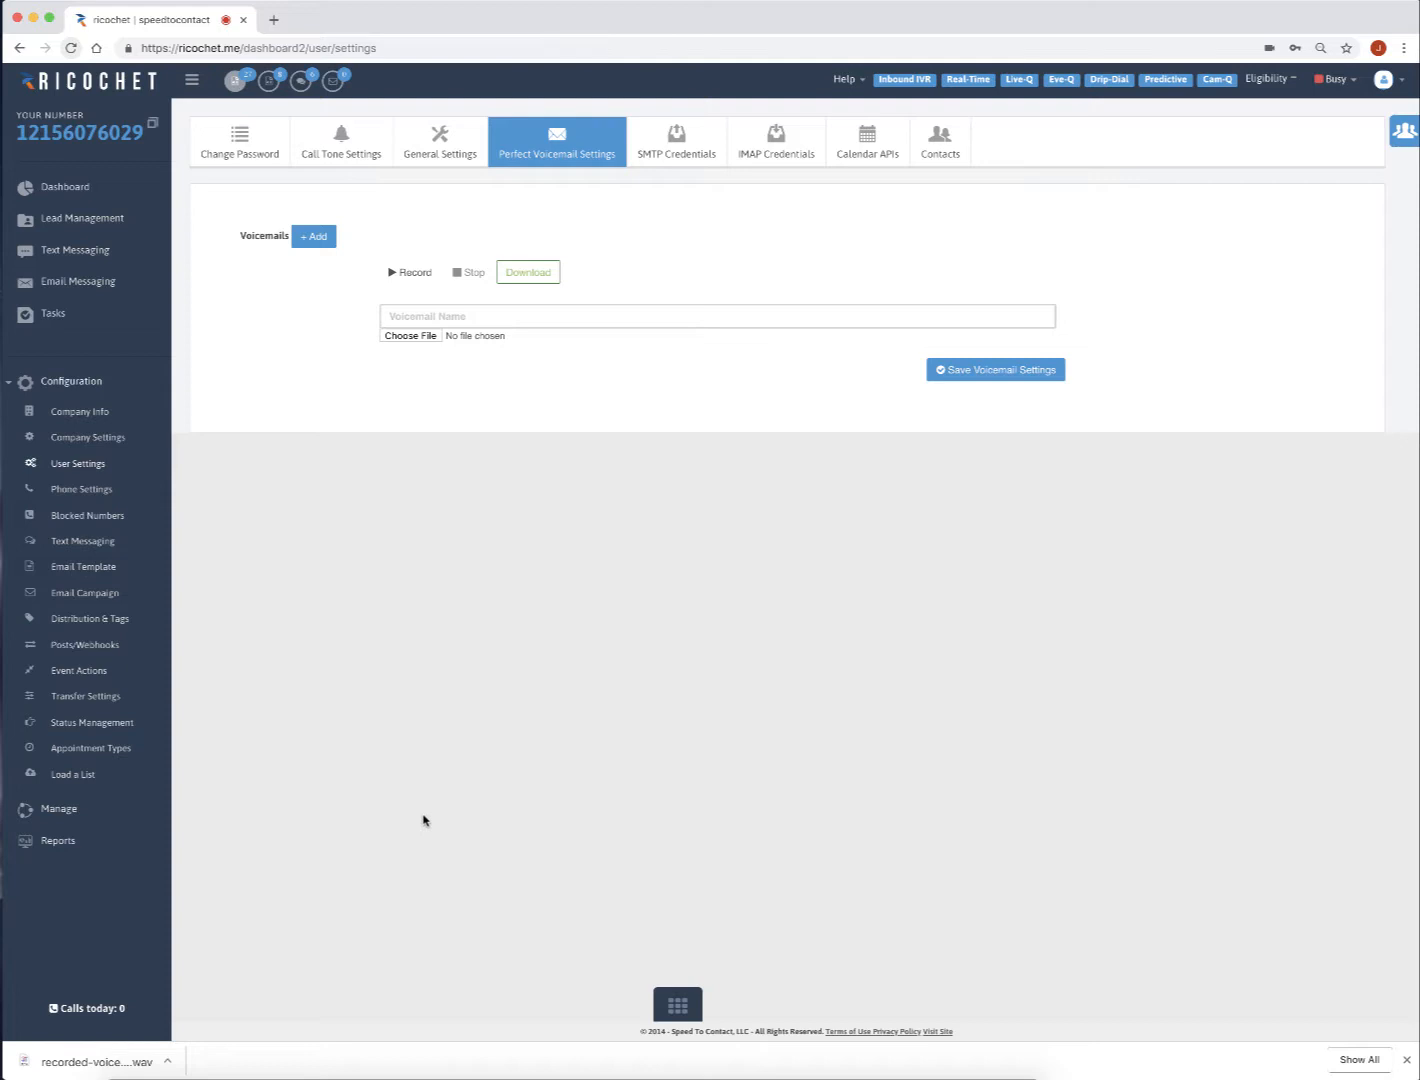
Step: Name the new voicemail test123
left_click(428, 316)
left_click(690, 284)
left_click(695, 313)
type("dsftest123")
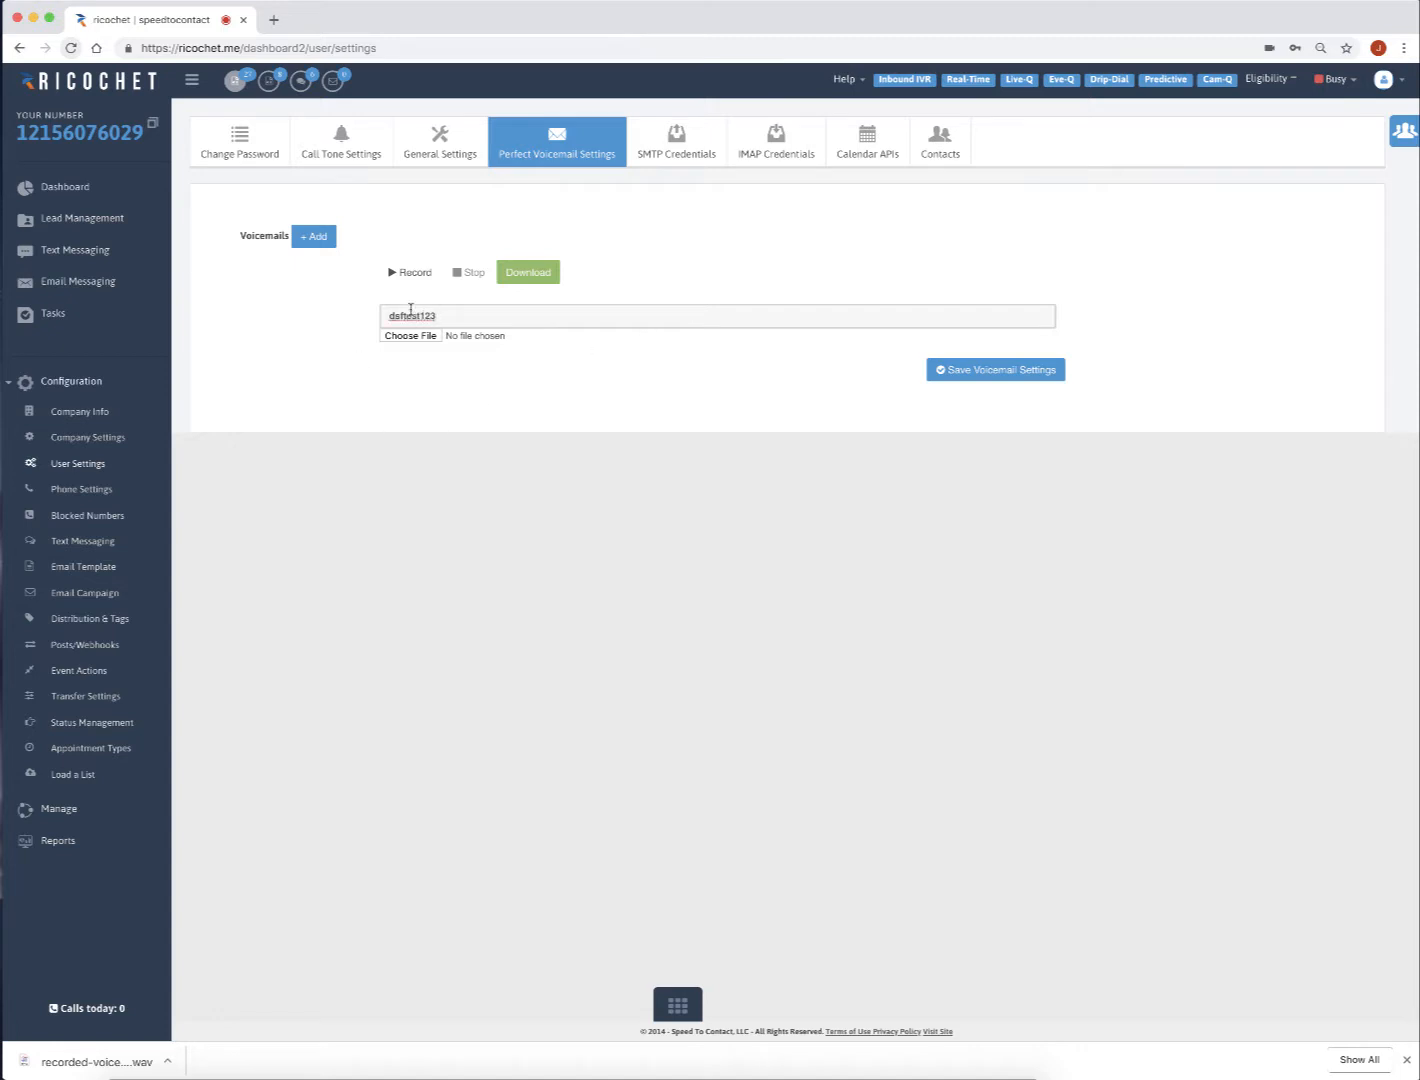
left_click_drag(403, 316, 389, 316)
key("BackSpace")
Step: Upload recorded-voicemail (19).wav from Downloads for the test123 voicemail and save the voicemail settings
left_click(405, 337)
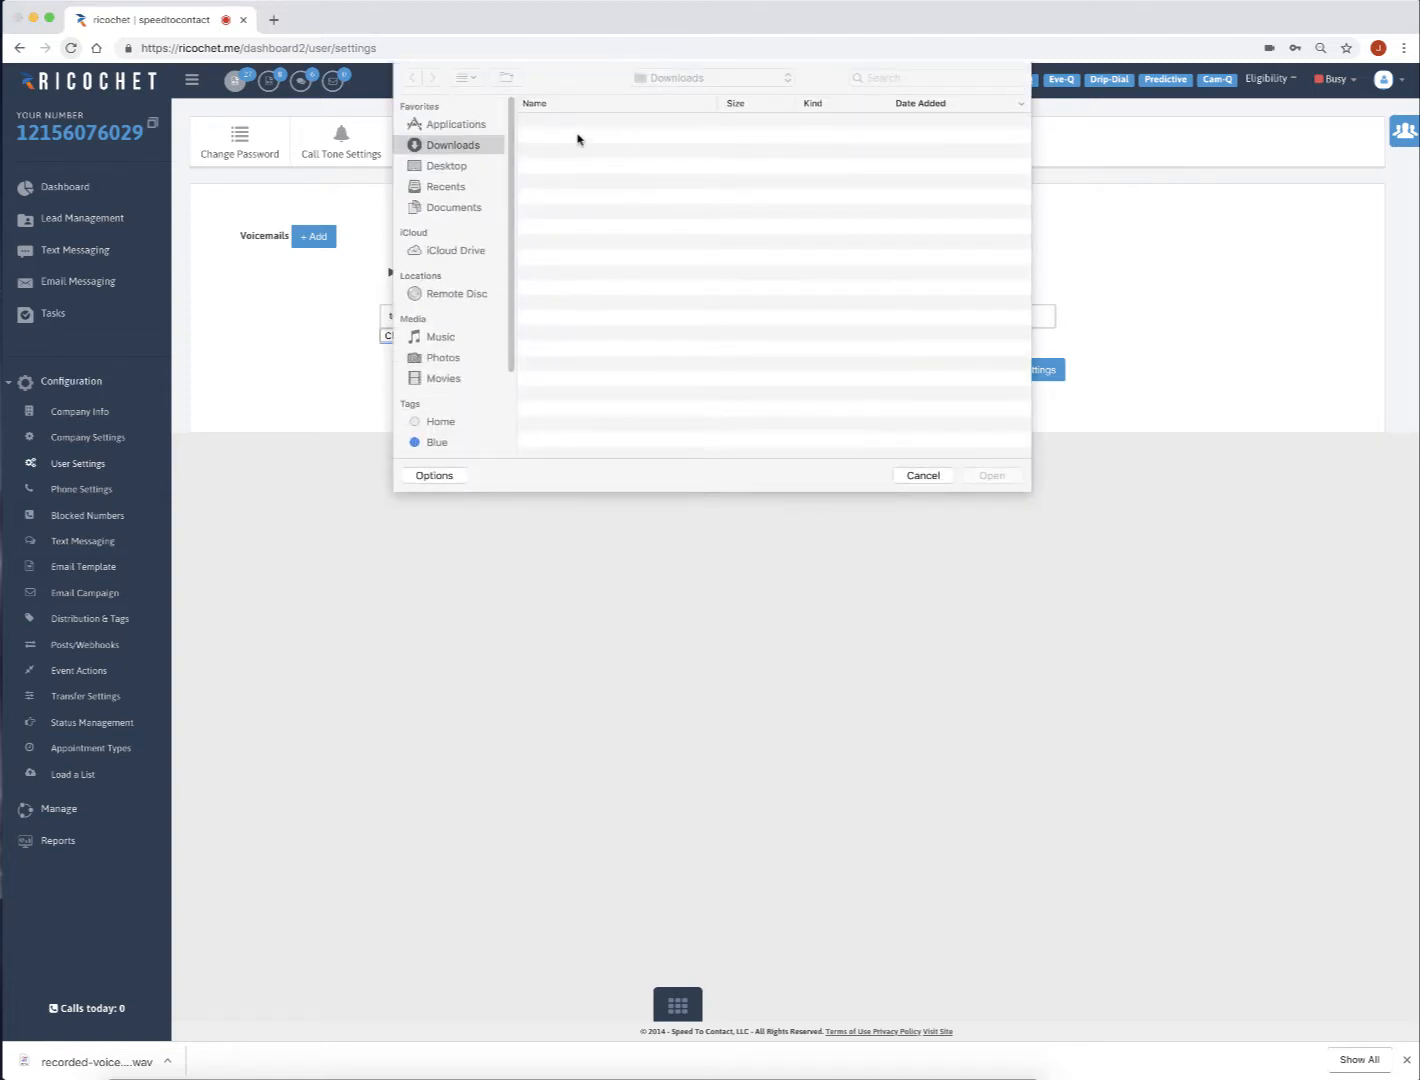
double_click(568, 123)
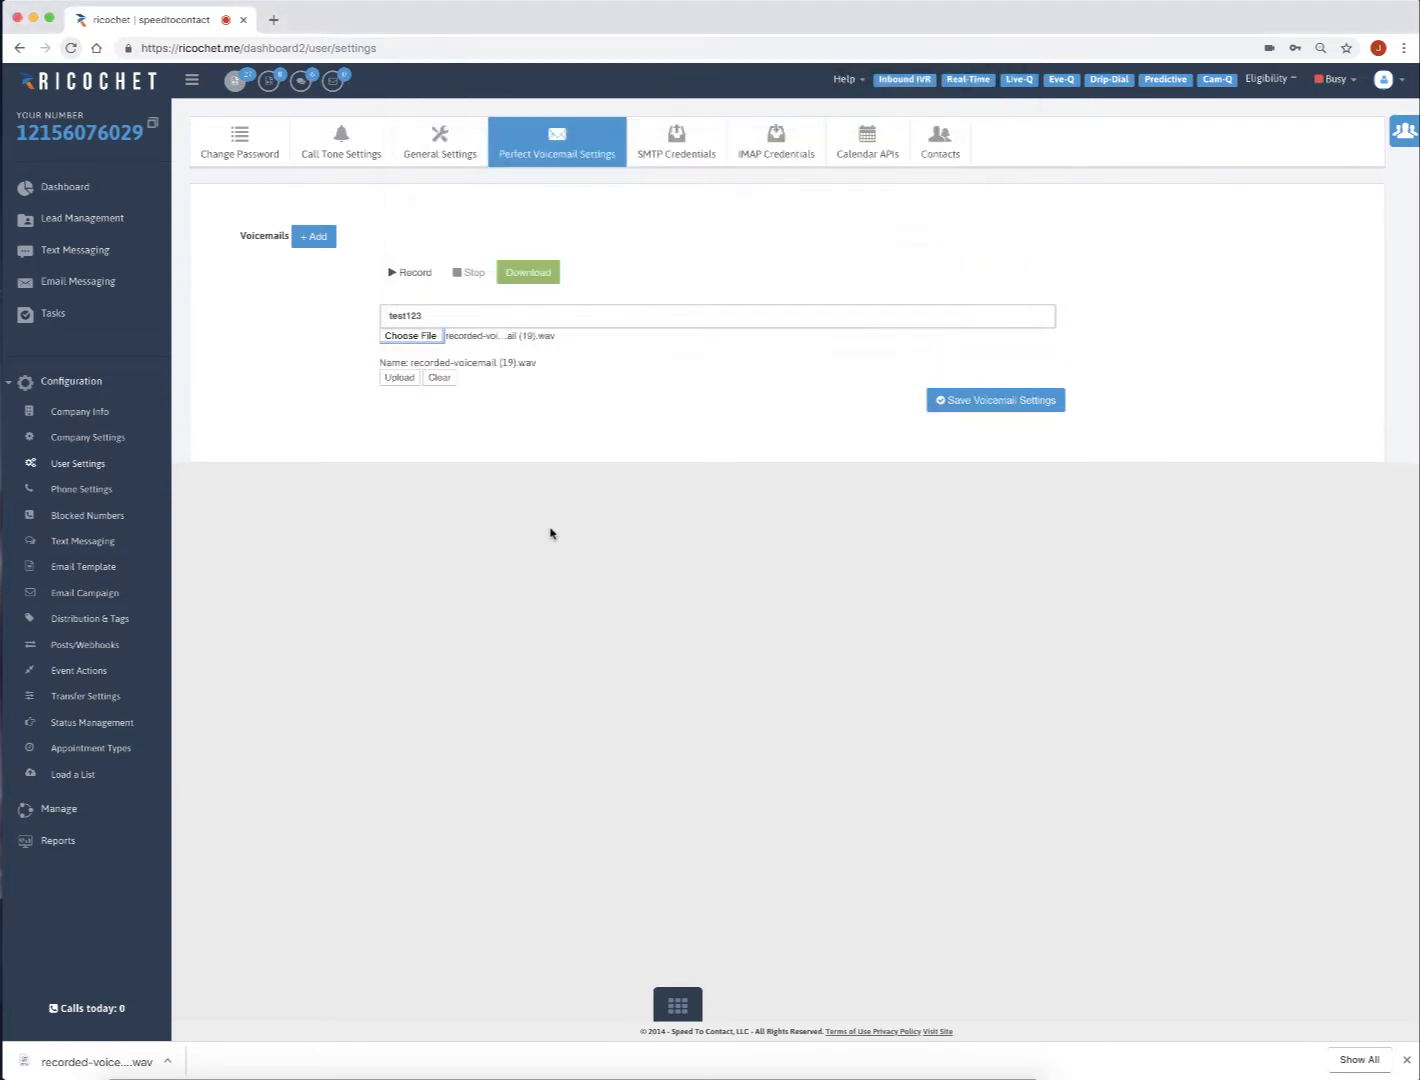
left_click(400, 378)
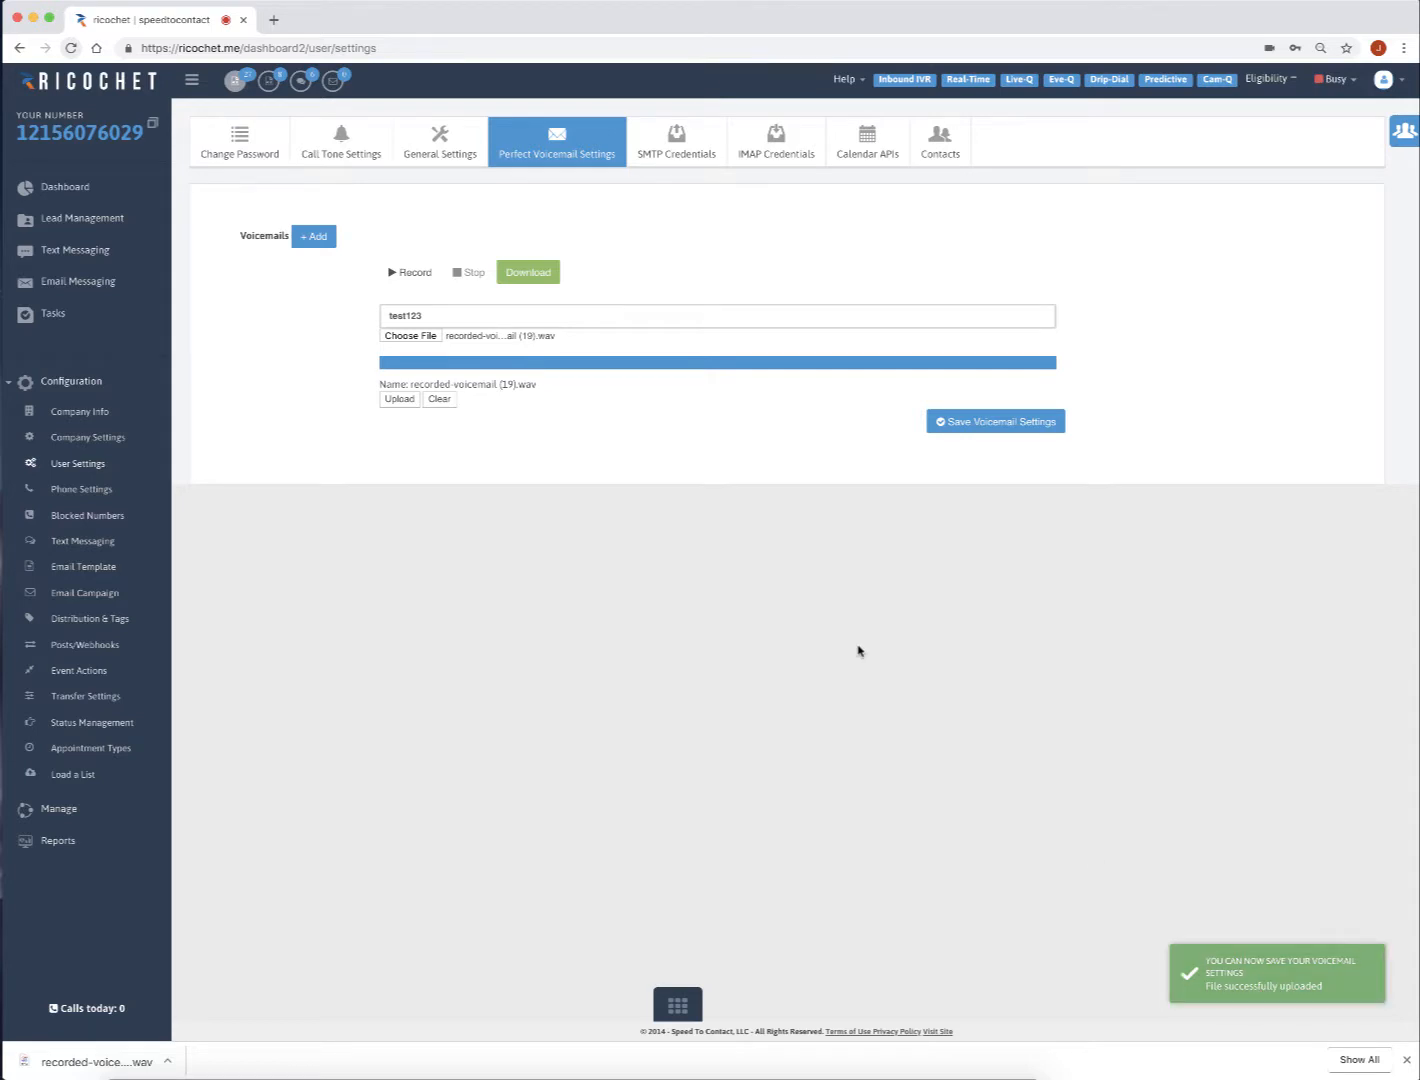
left_click(972, 423)
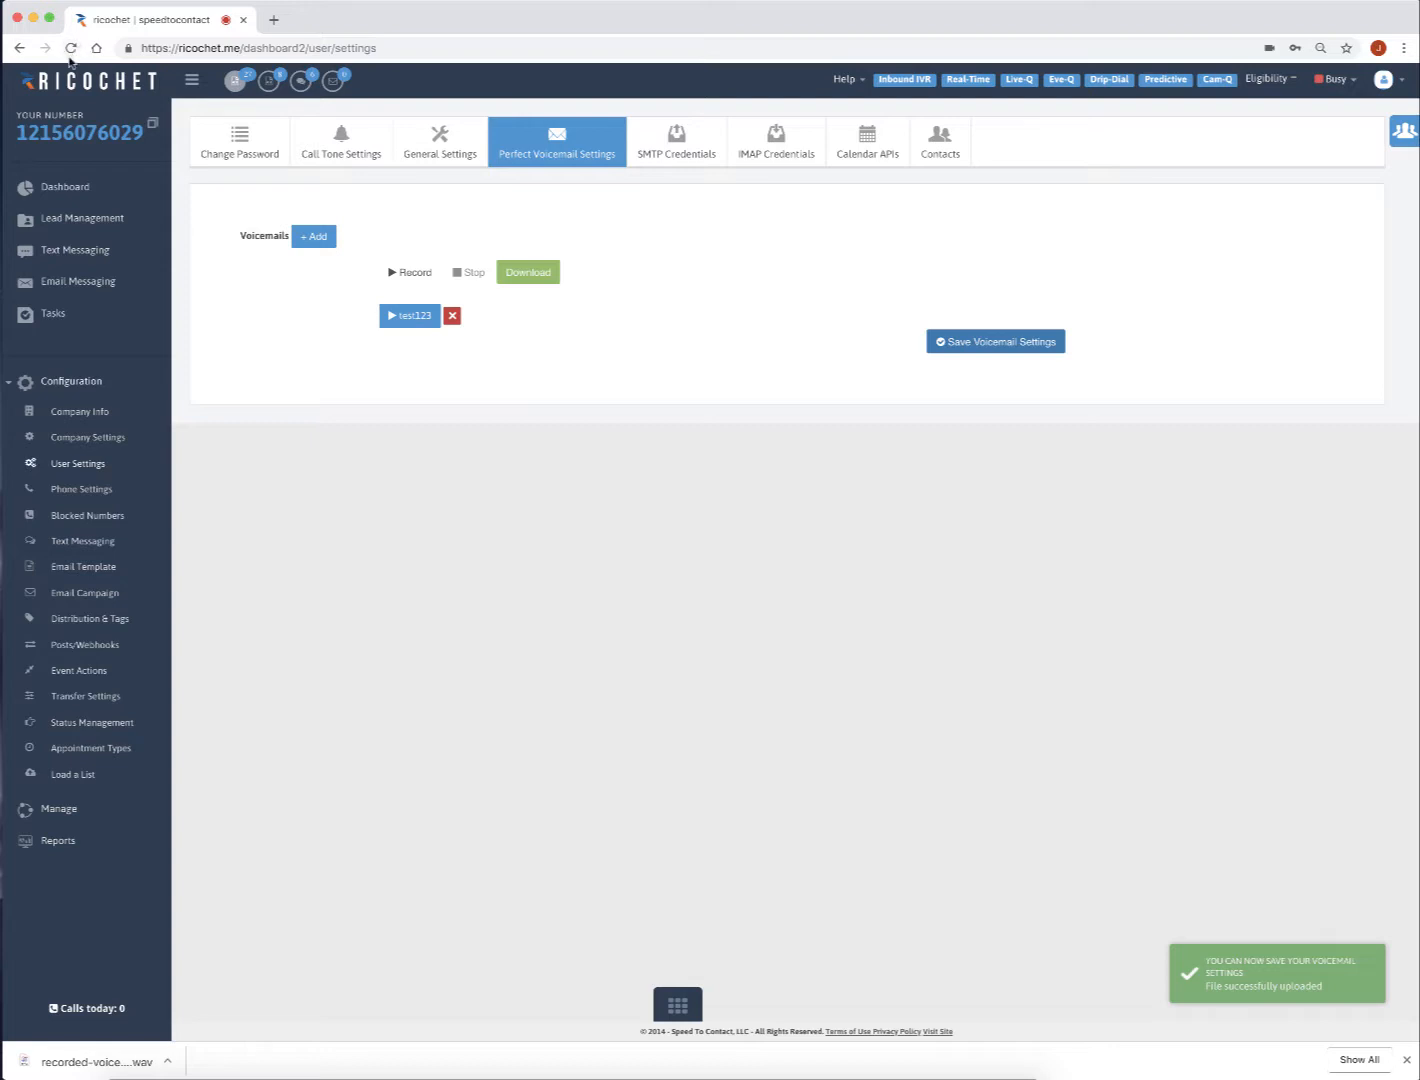
left_click(676, 998)
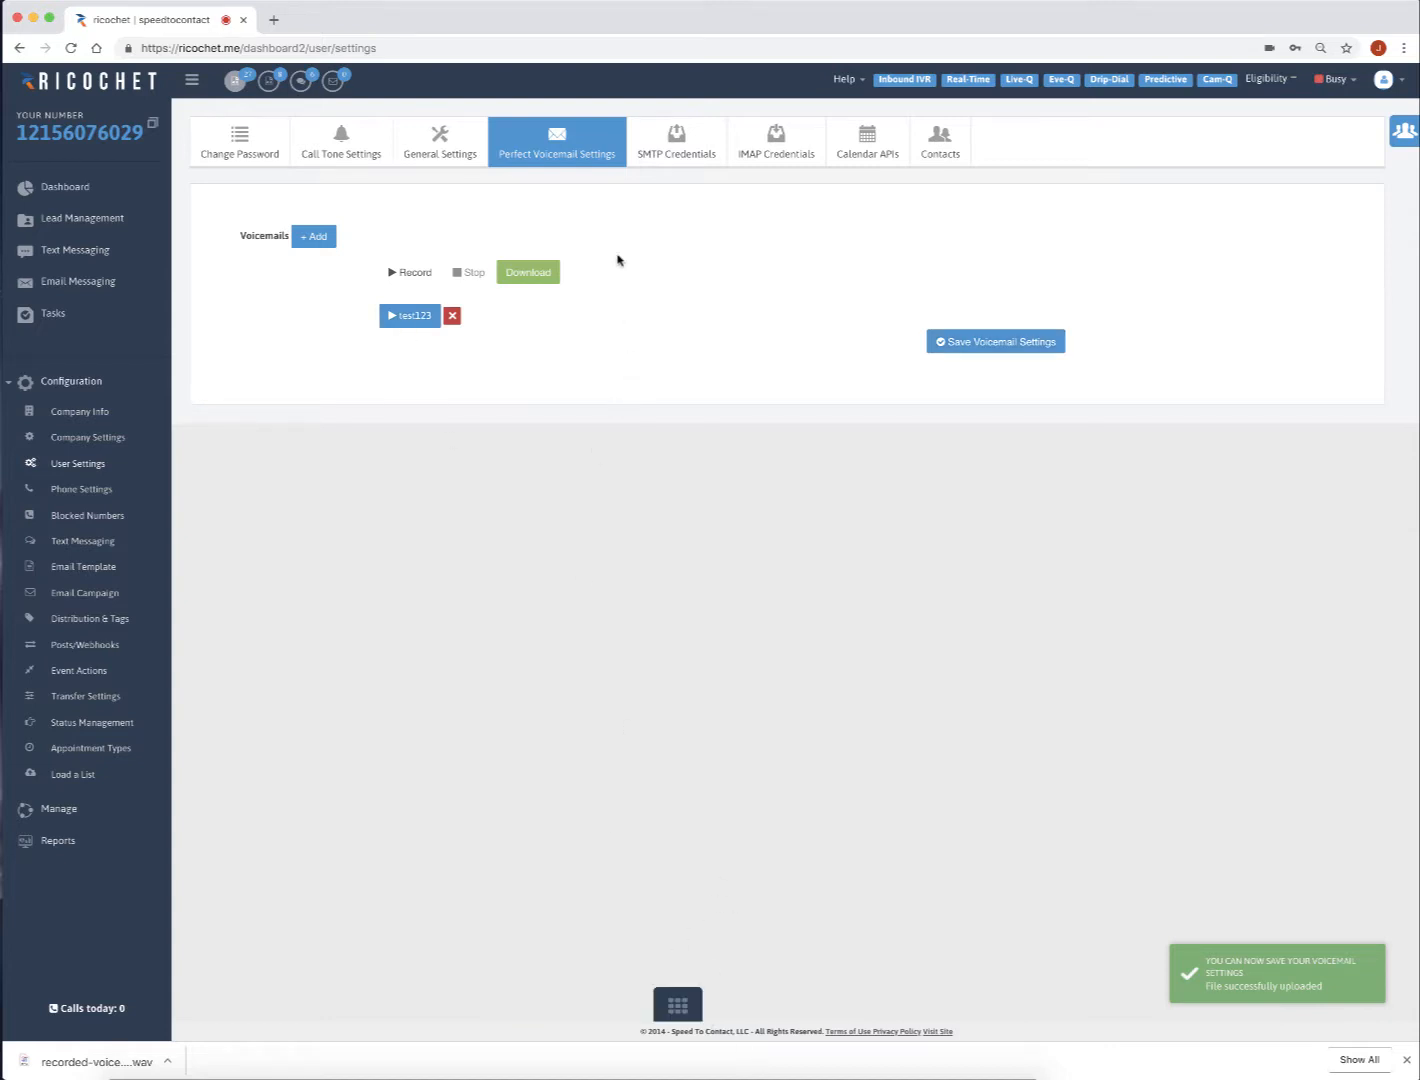
Step: Review the saved accounts in the SMTP credentials and the entry fields for new IMAP credentials
left_click(671, 151)
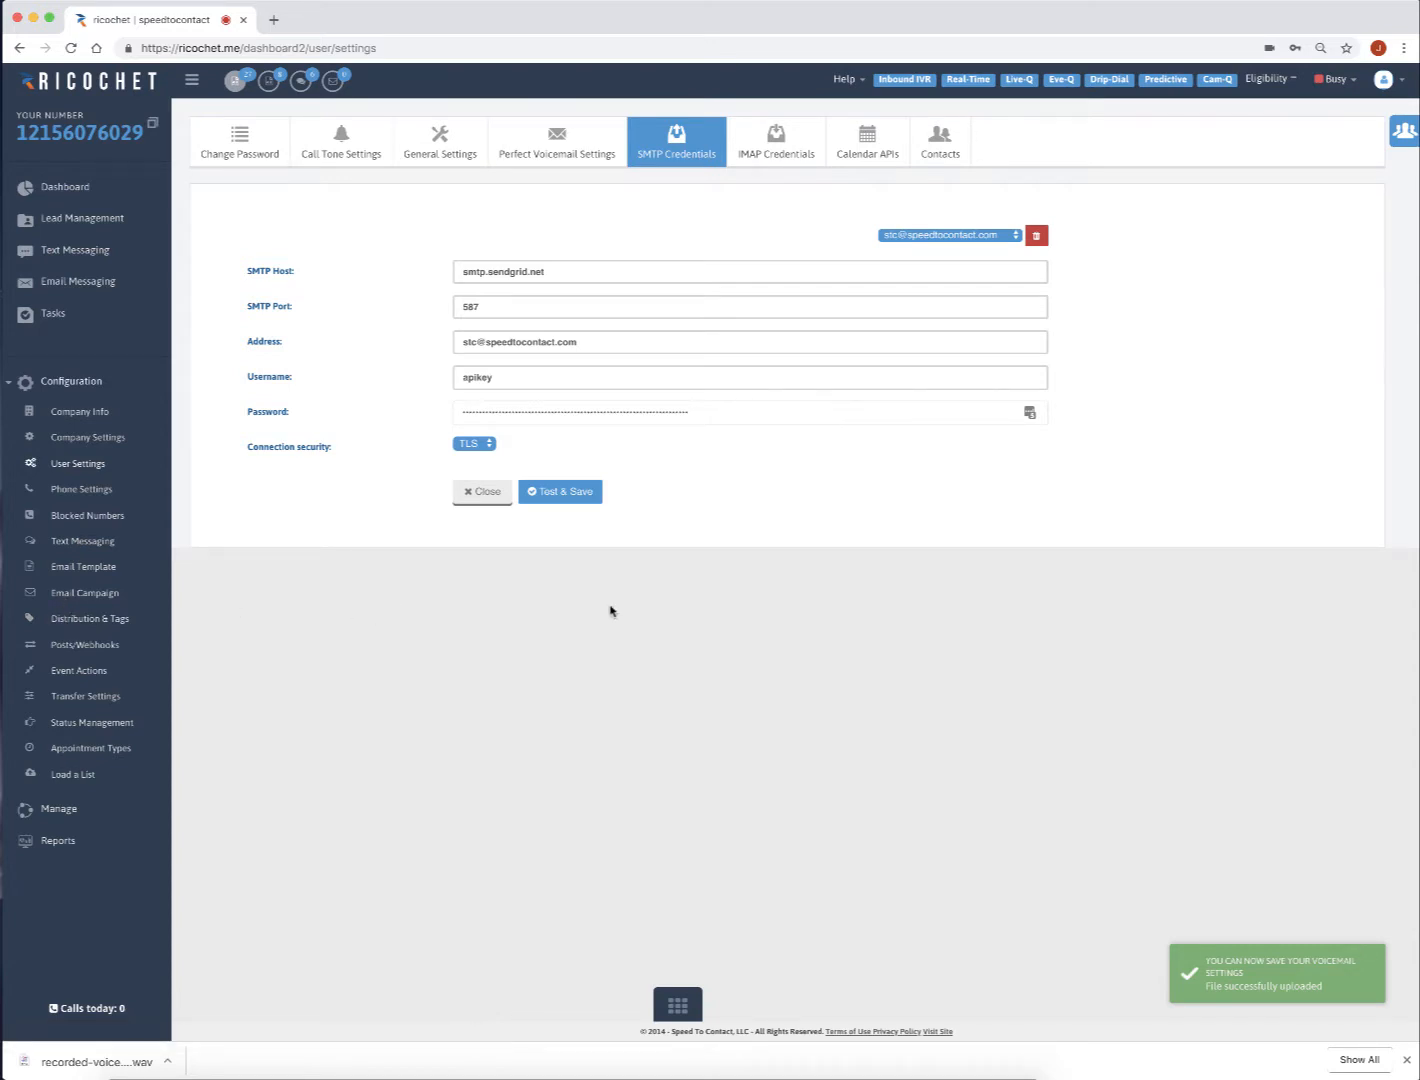
left_click(929, 239)
left_click(818, 215)
left_click(925, 235)
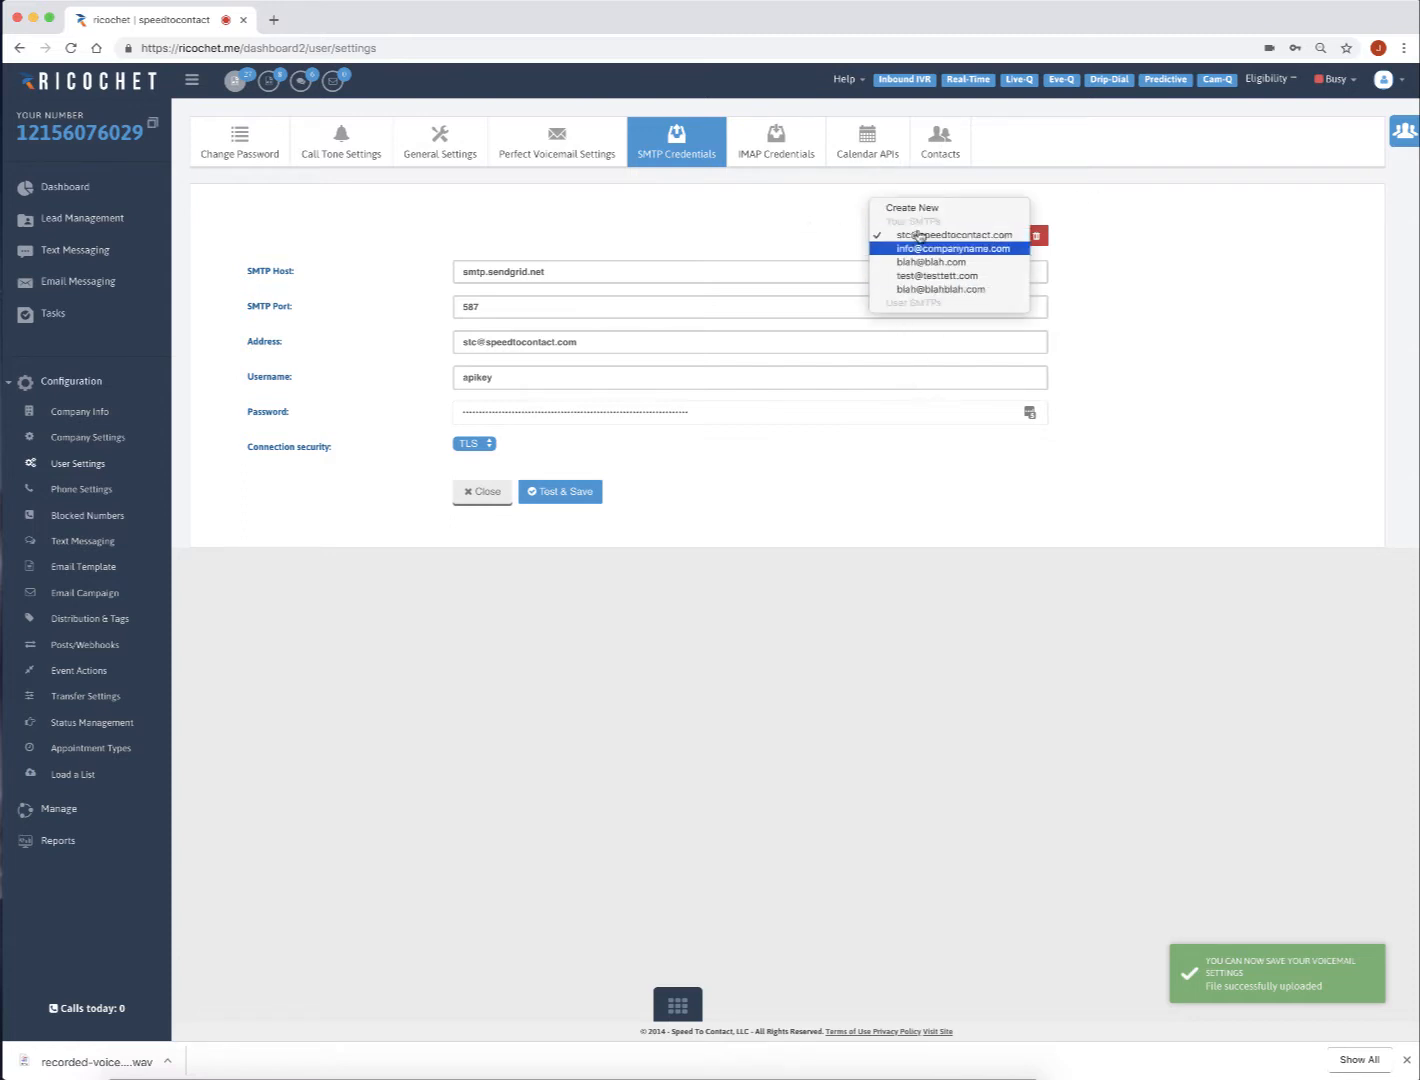
left_click(749, 236)
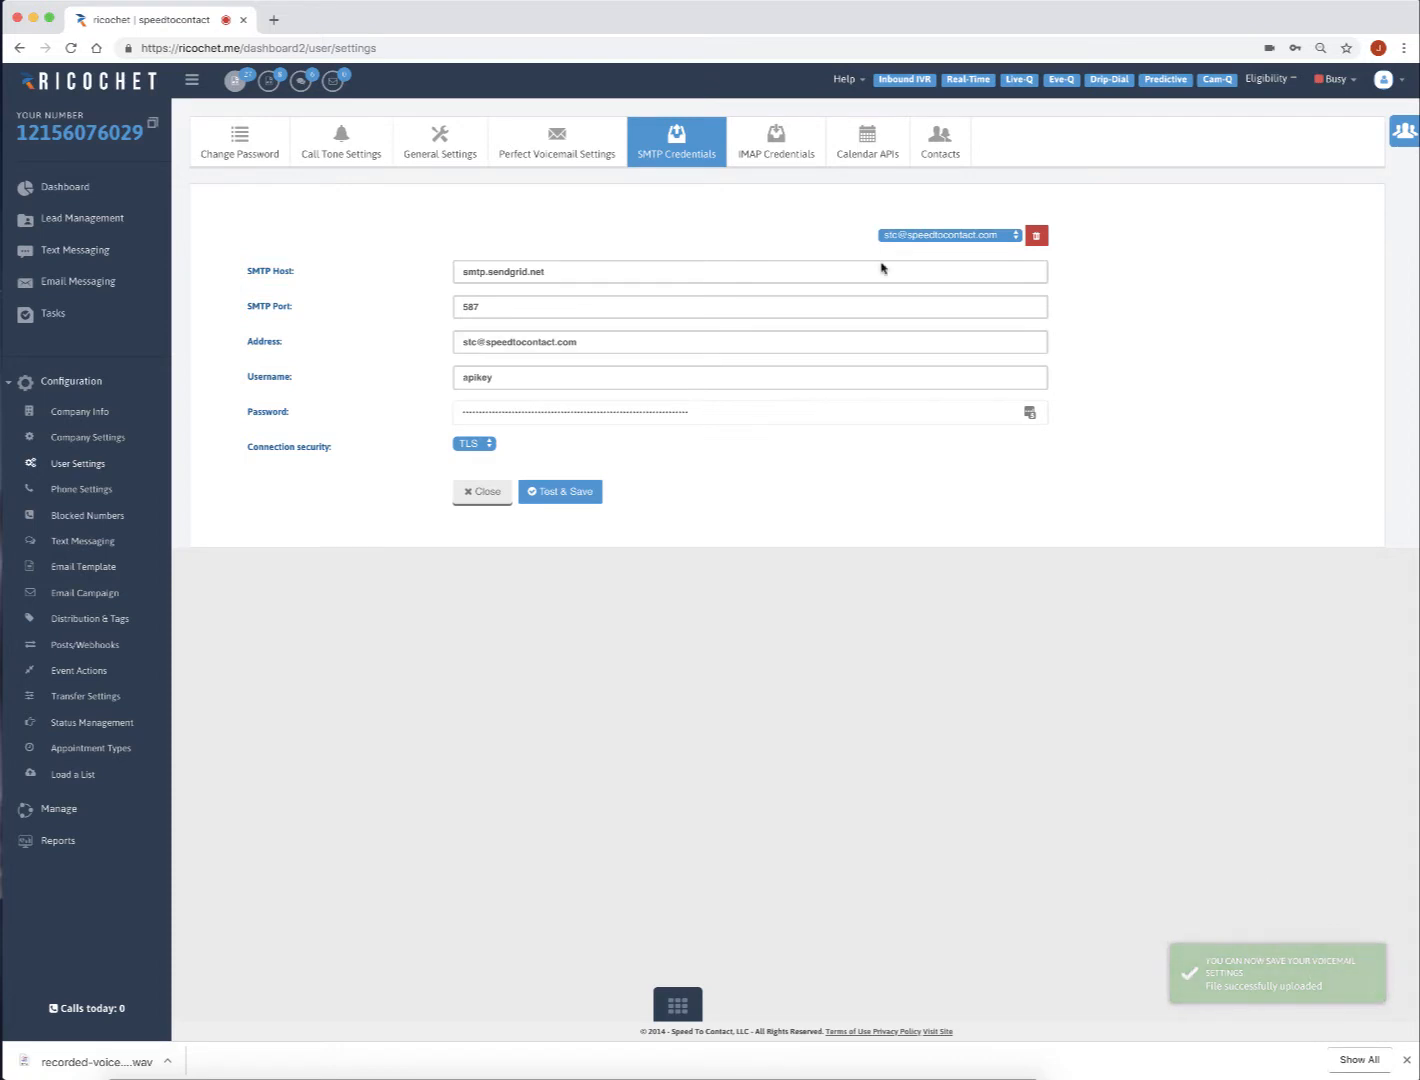
left_click(778, 150)
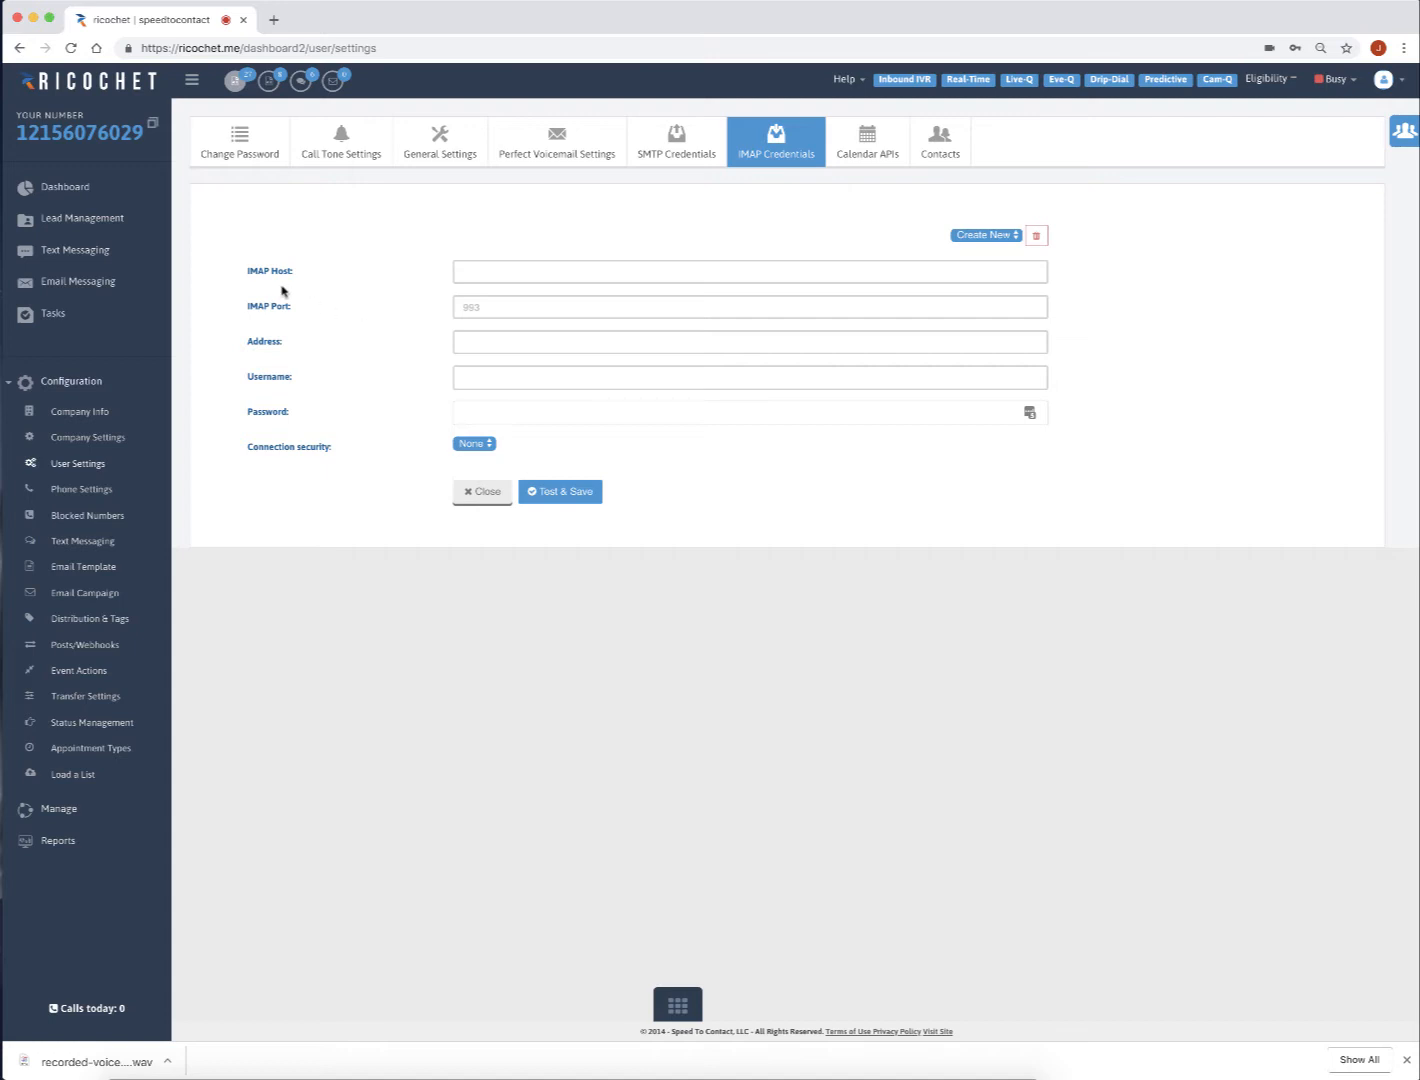
left_click_drag(246, 269, 332, 416)
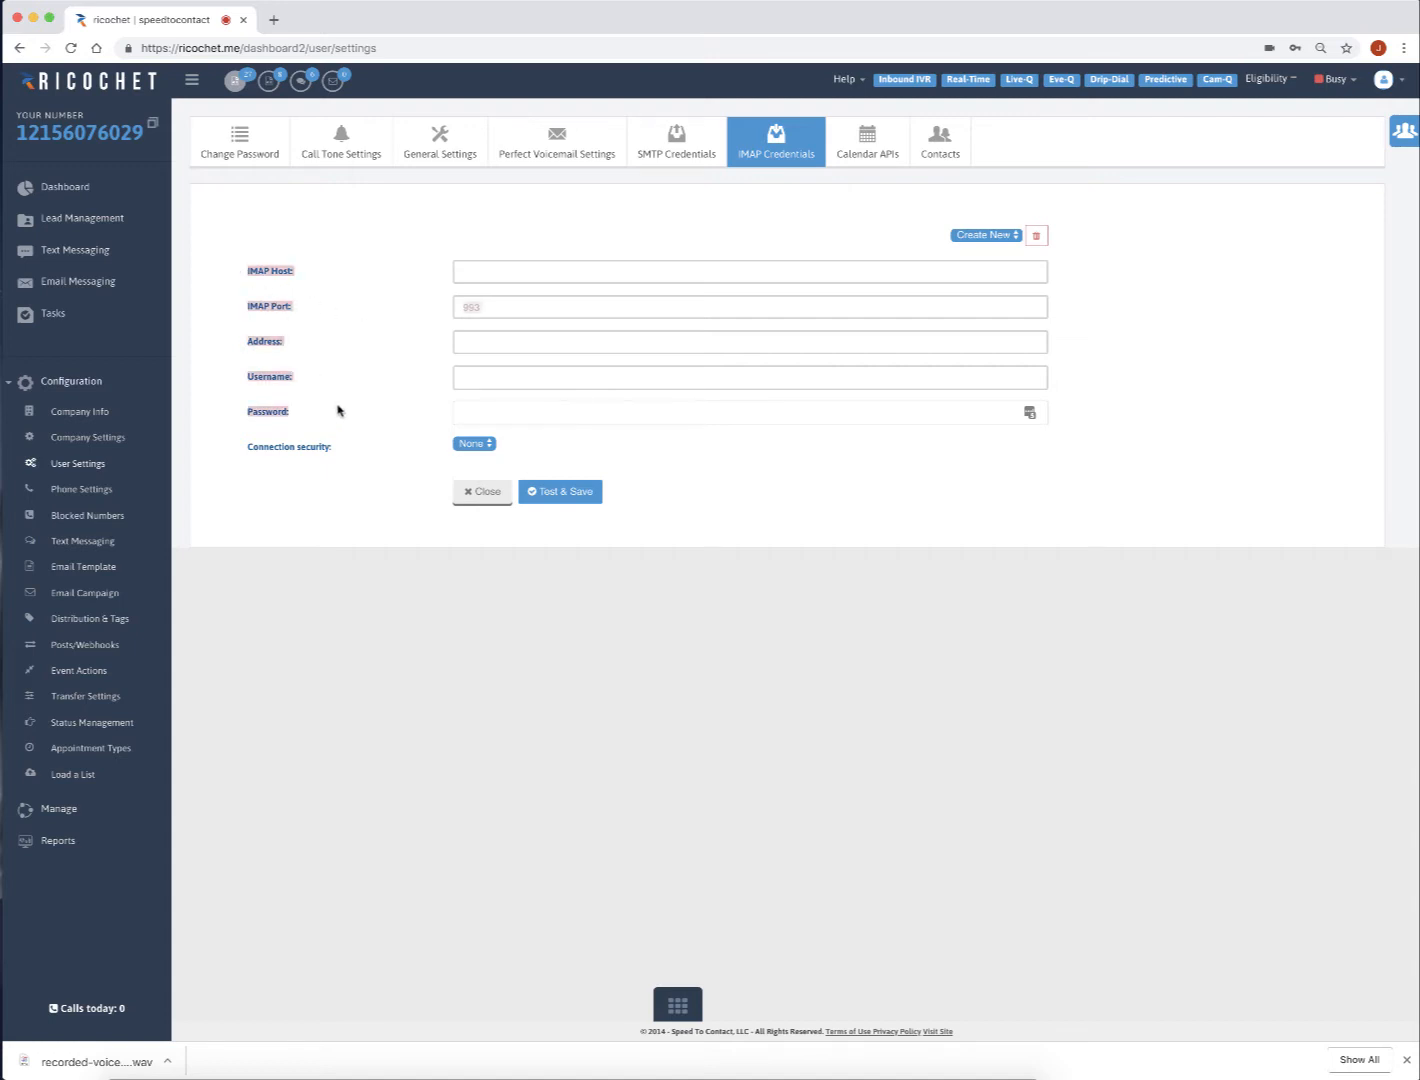
Step: Examine the IMAP host, port, address, username and password fields and the available connection security options
left_click(340, 407)
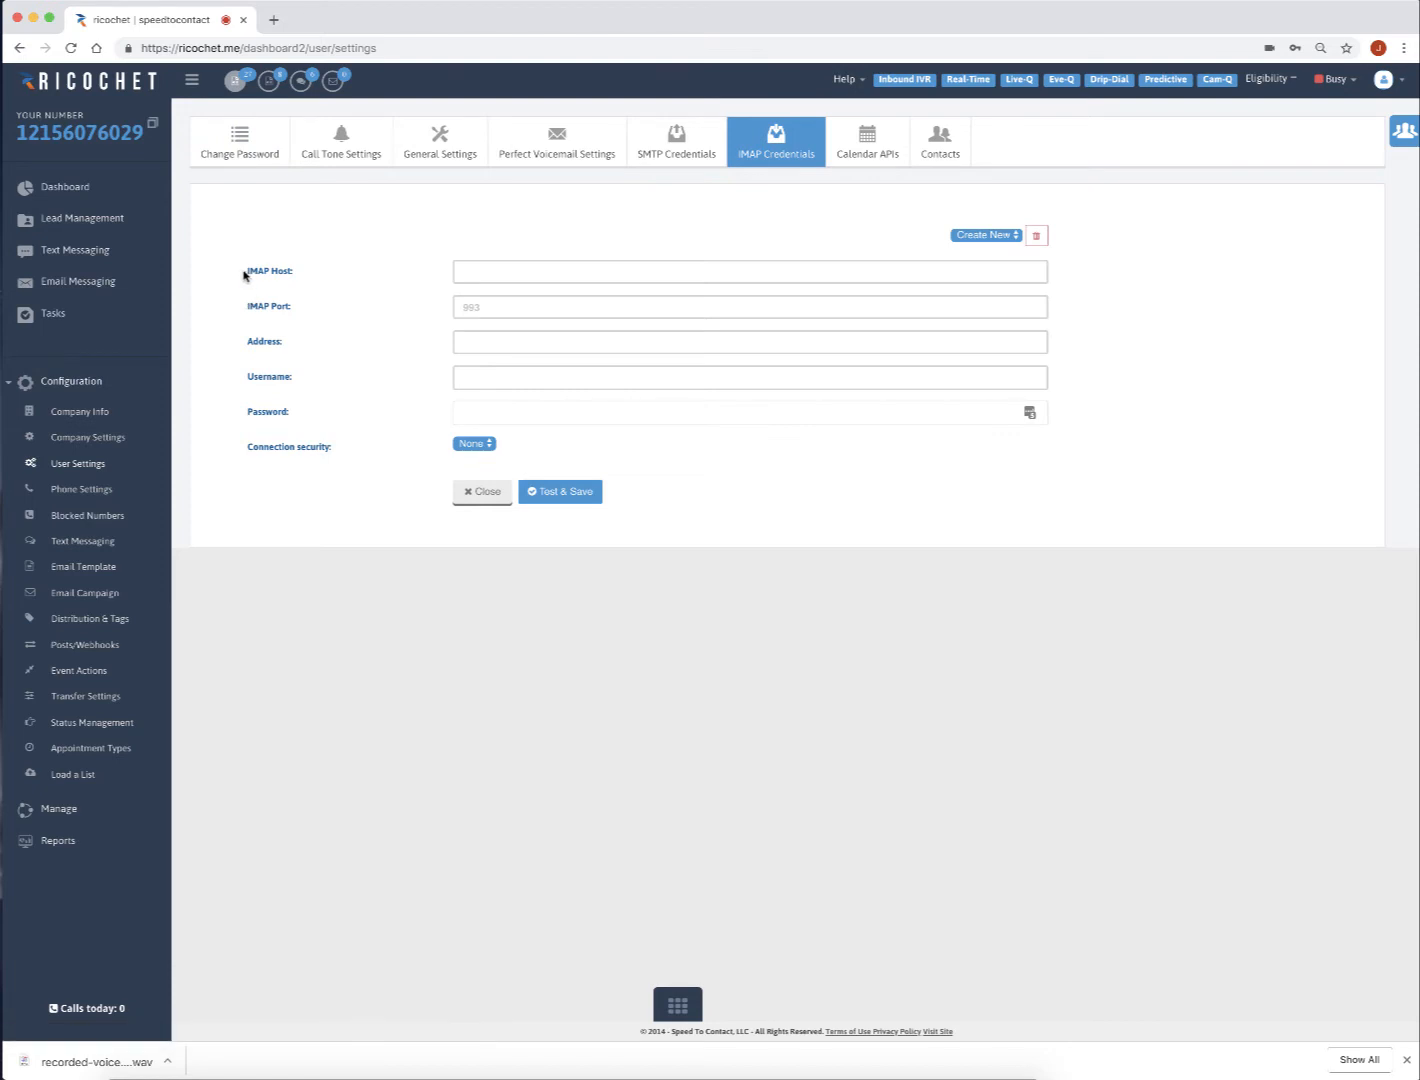
left_click_drag(245, 272, 316, 344)
left_click(309, 274)
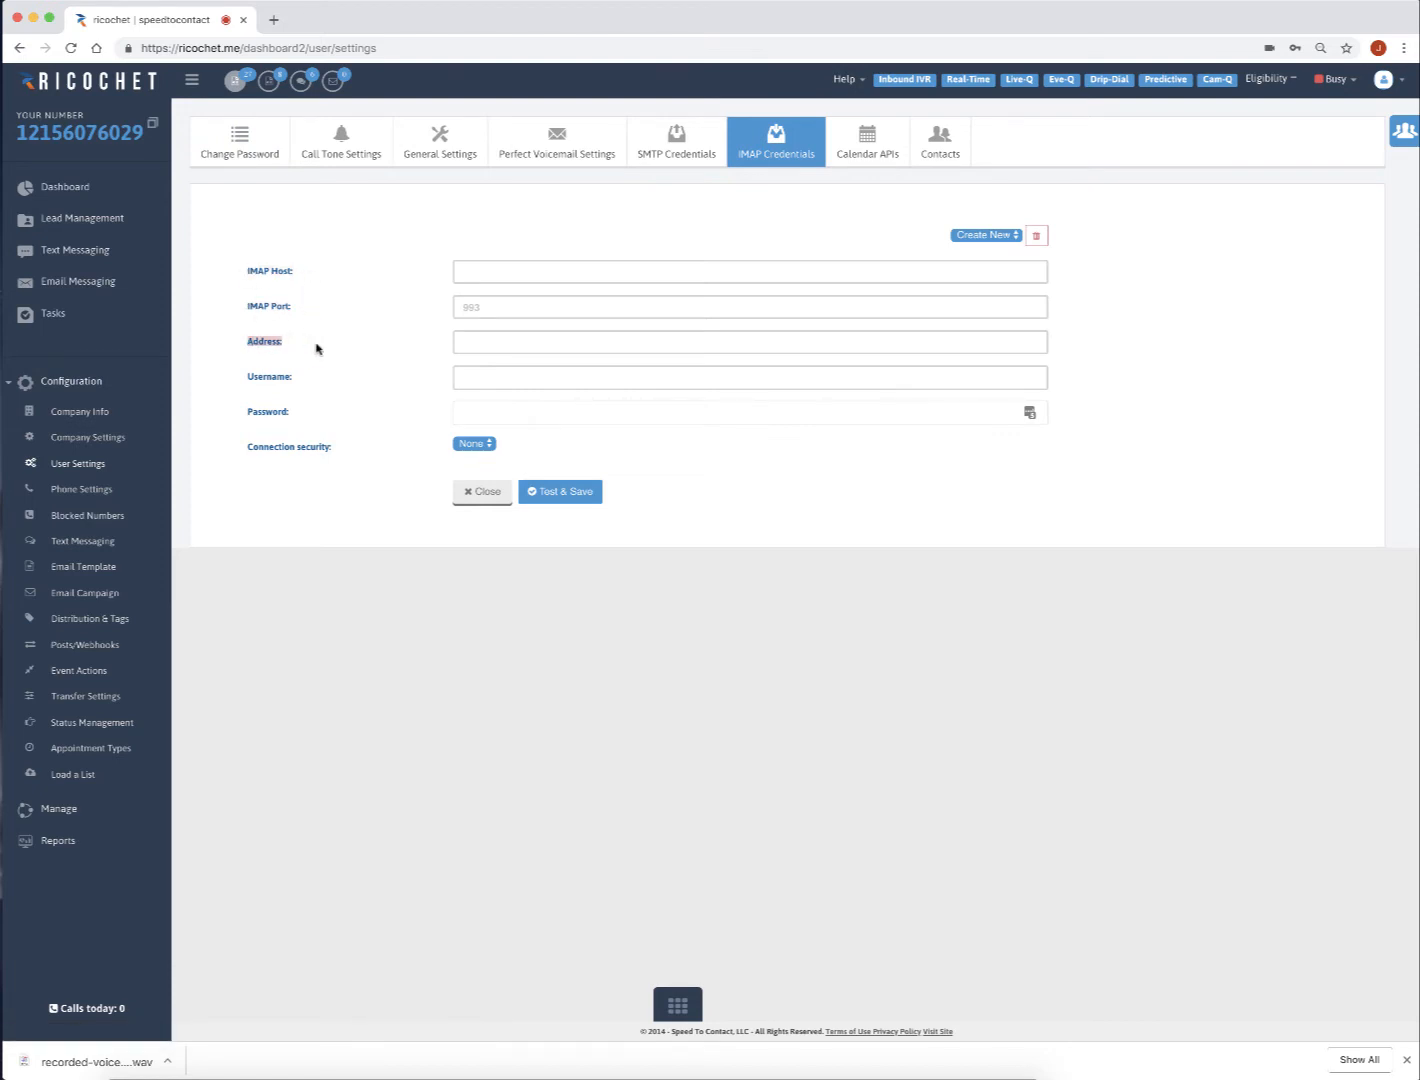
left_click(396, 352)
left_click_drag(243, 384, 305, 380)
left_click(325, 389)
left_click_drag(249, 412, 314, 418)
left_click(312, 421)
left_click(459, 442)
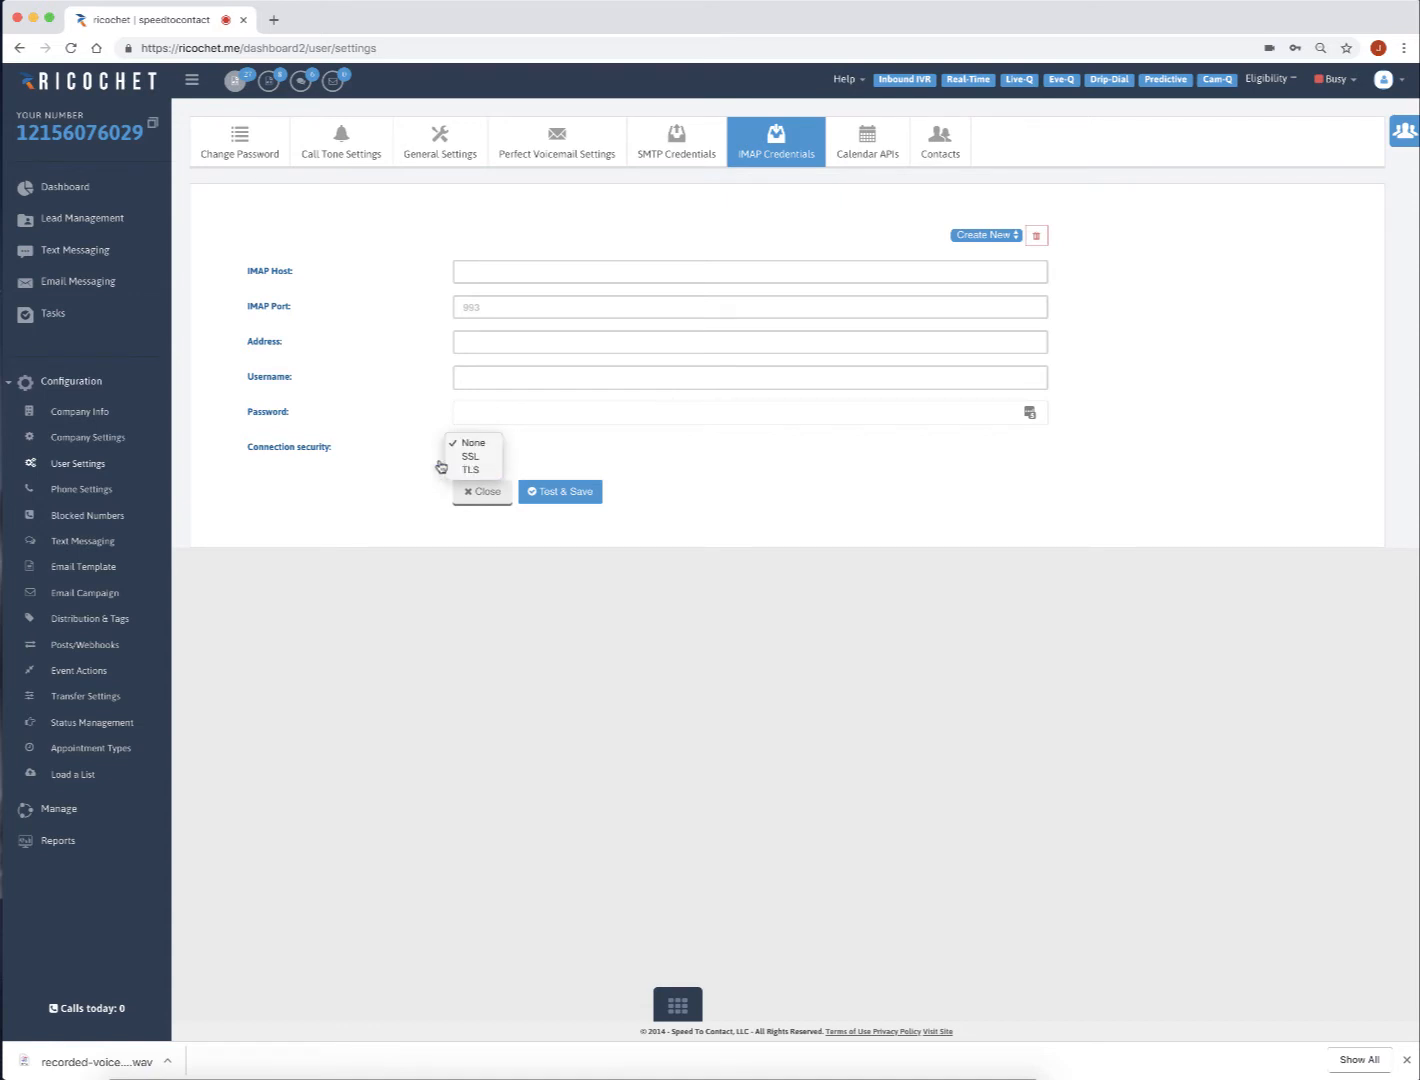
left_click(418, 496)
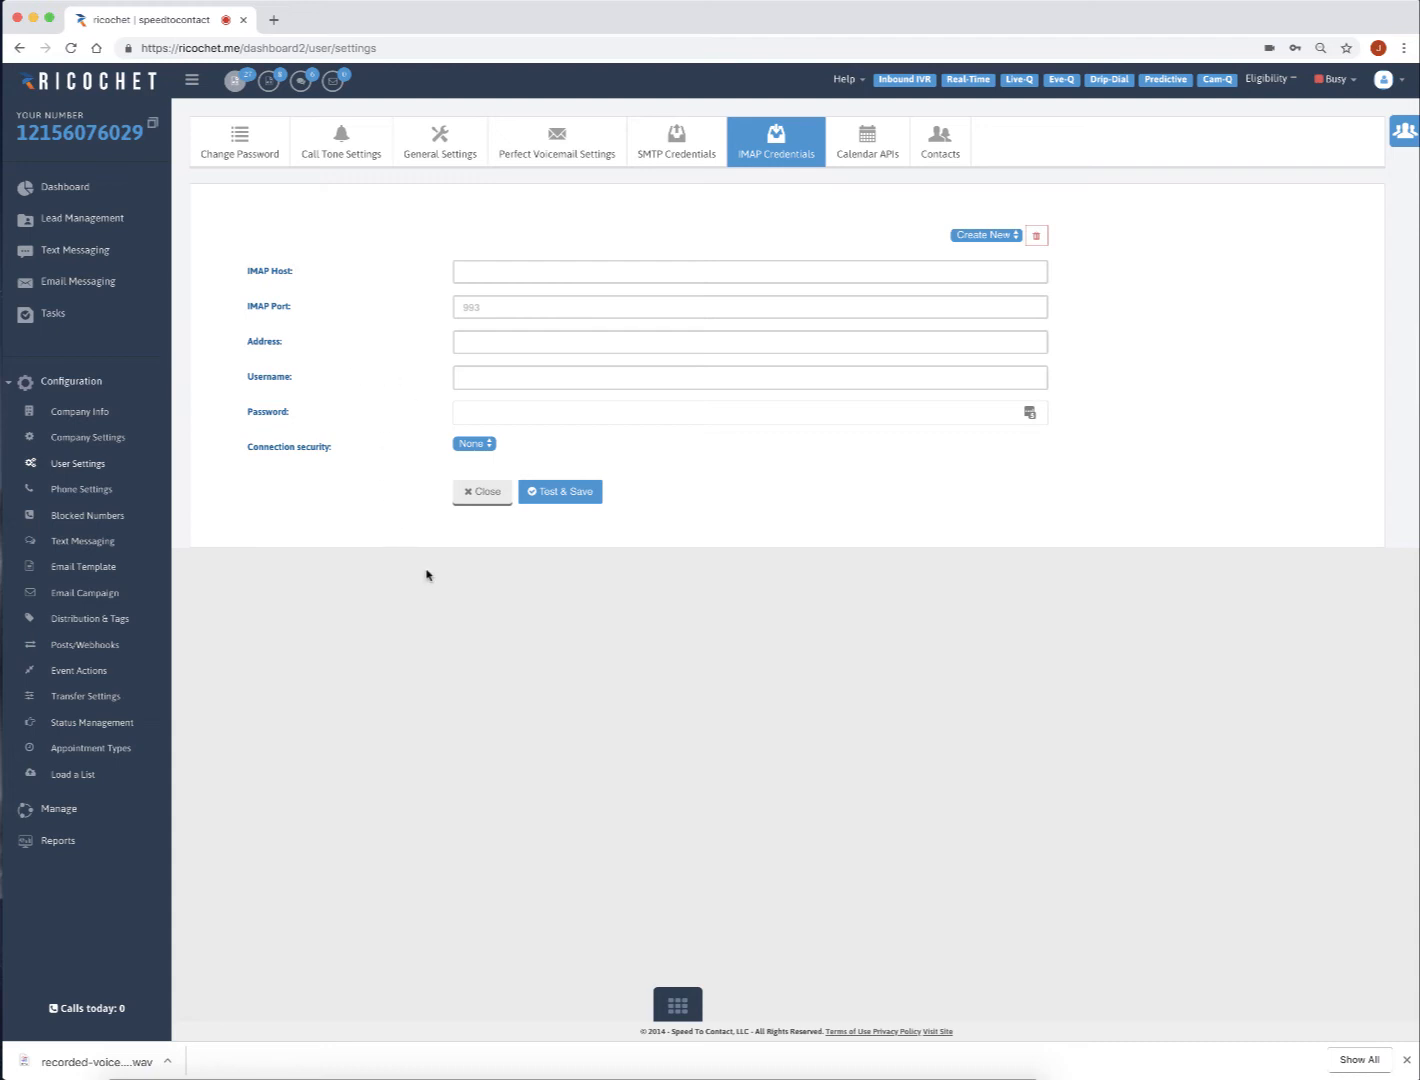
Step: Choose Outlook Calendar in the calendar API settings and enable integration with the calendar
left_click(855, 158)
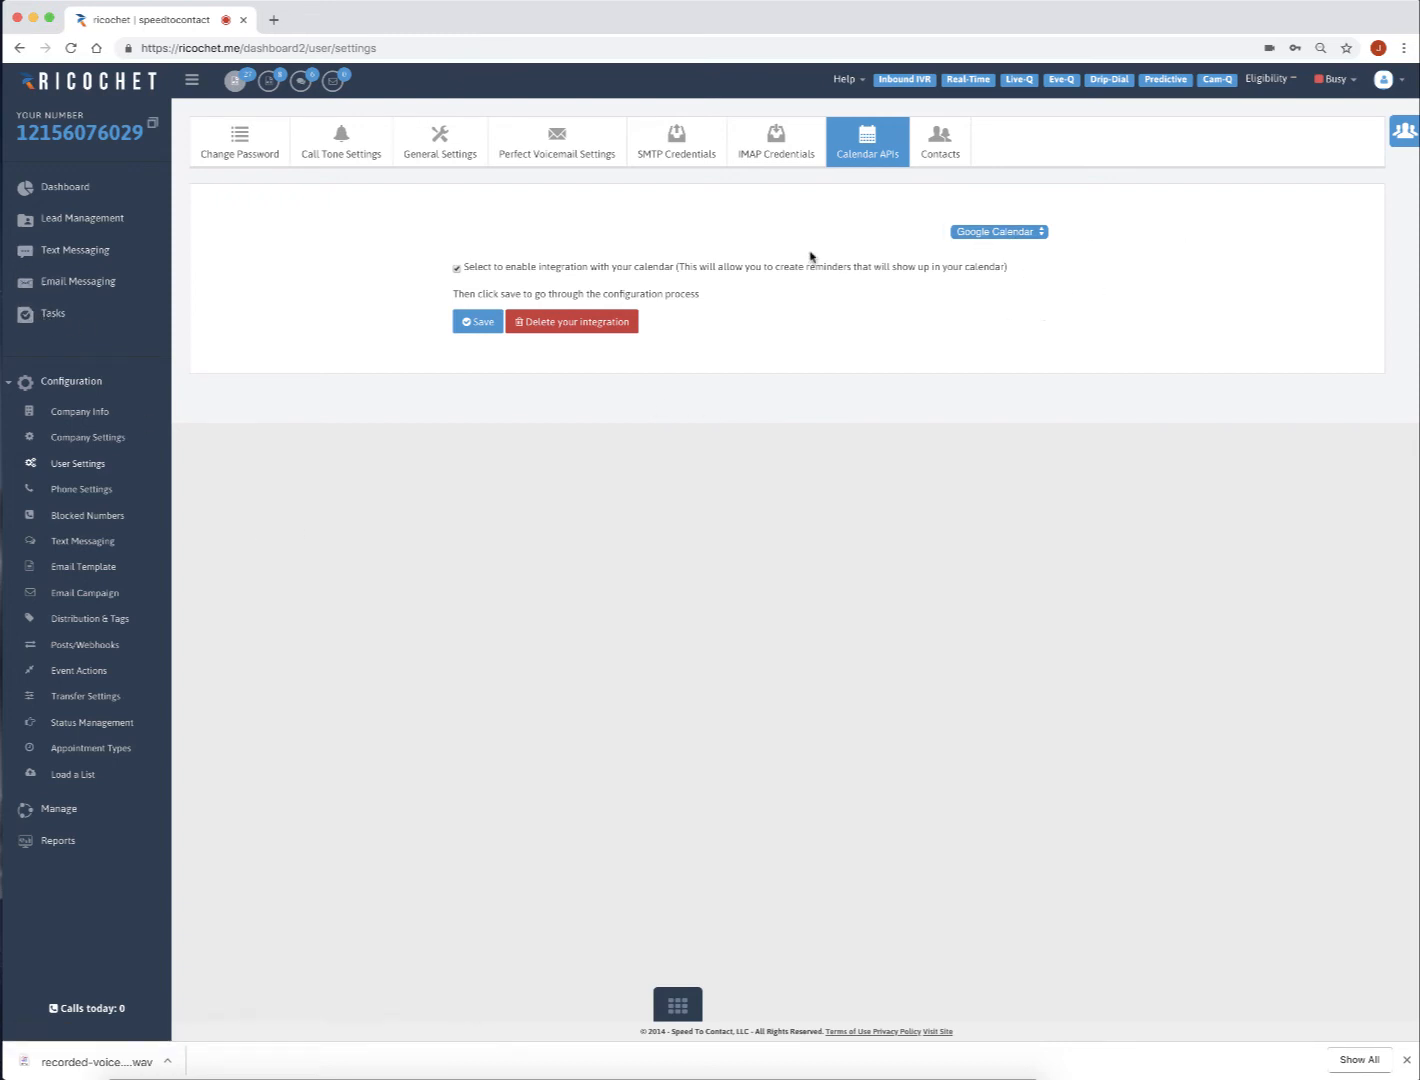
left_click(959, 234)
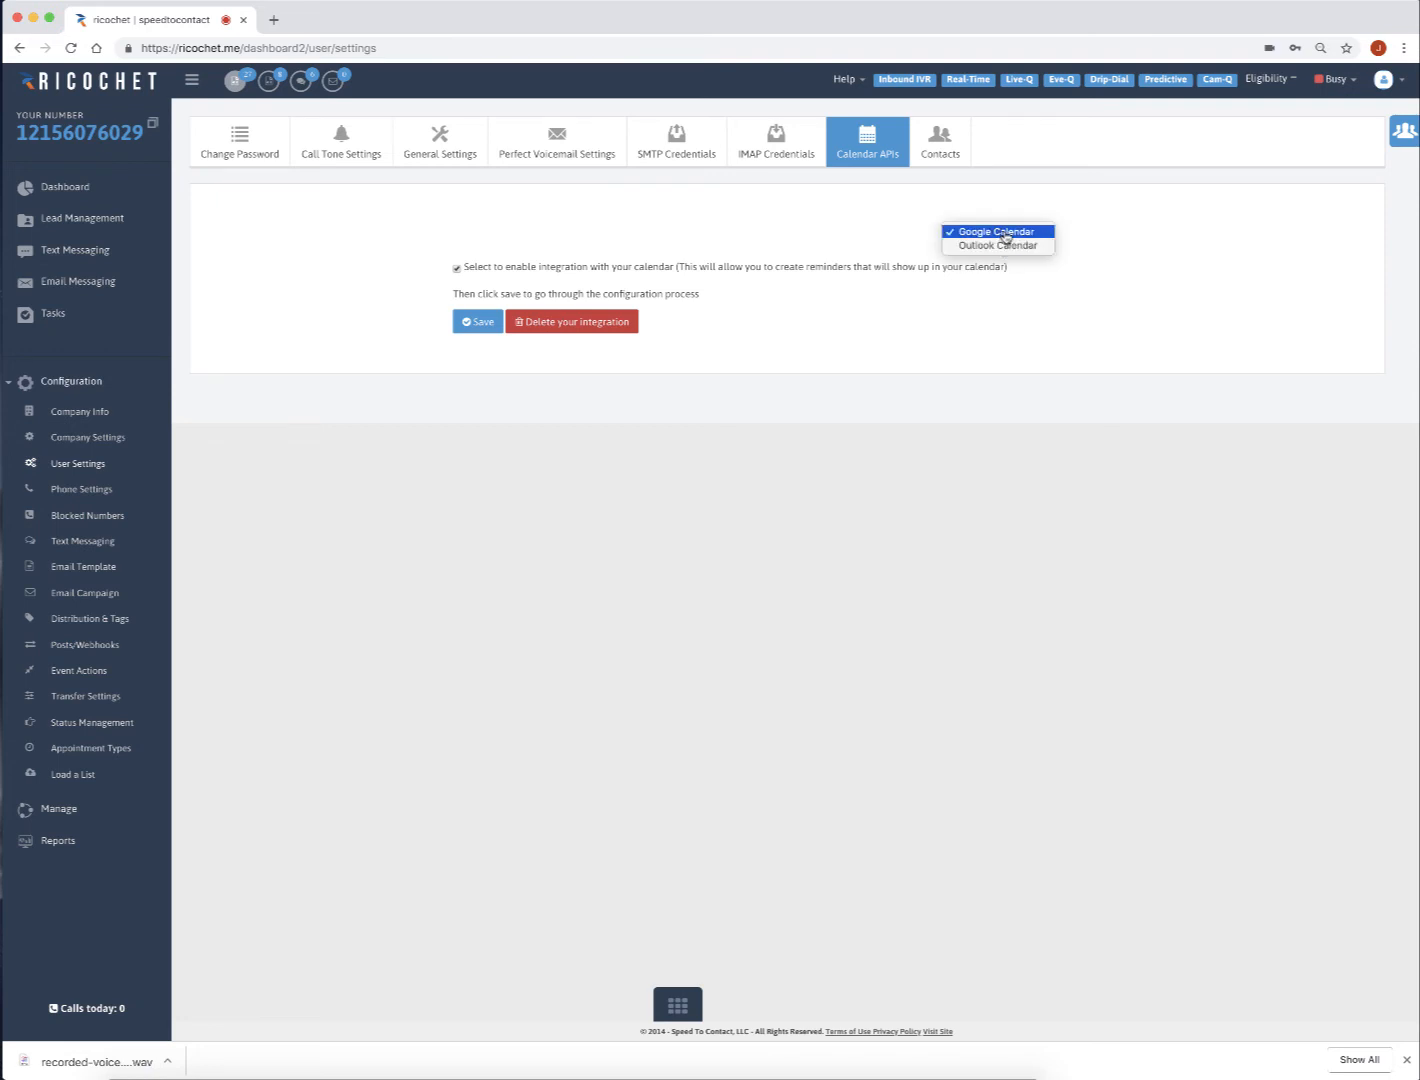
left_click(1000, 248)
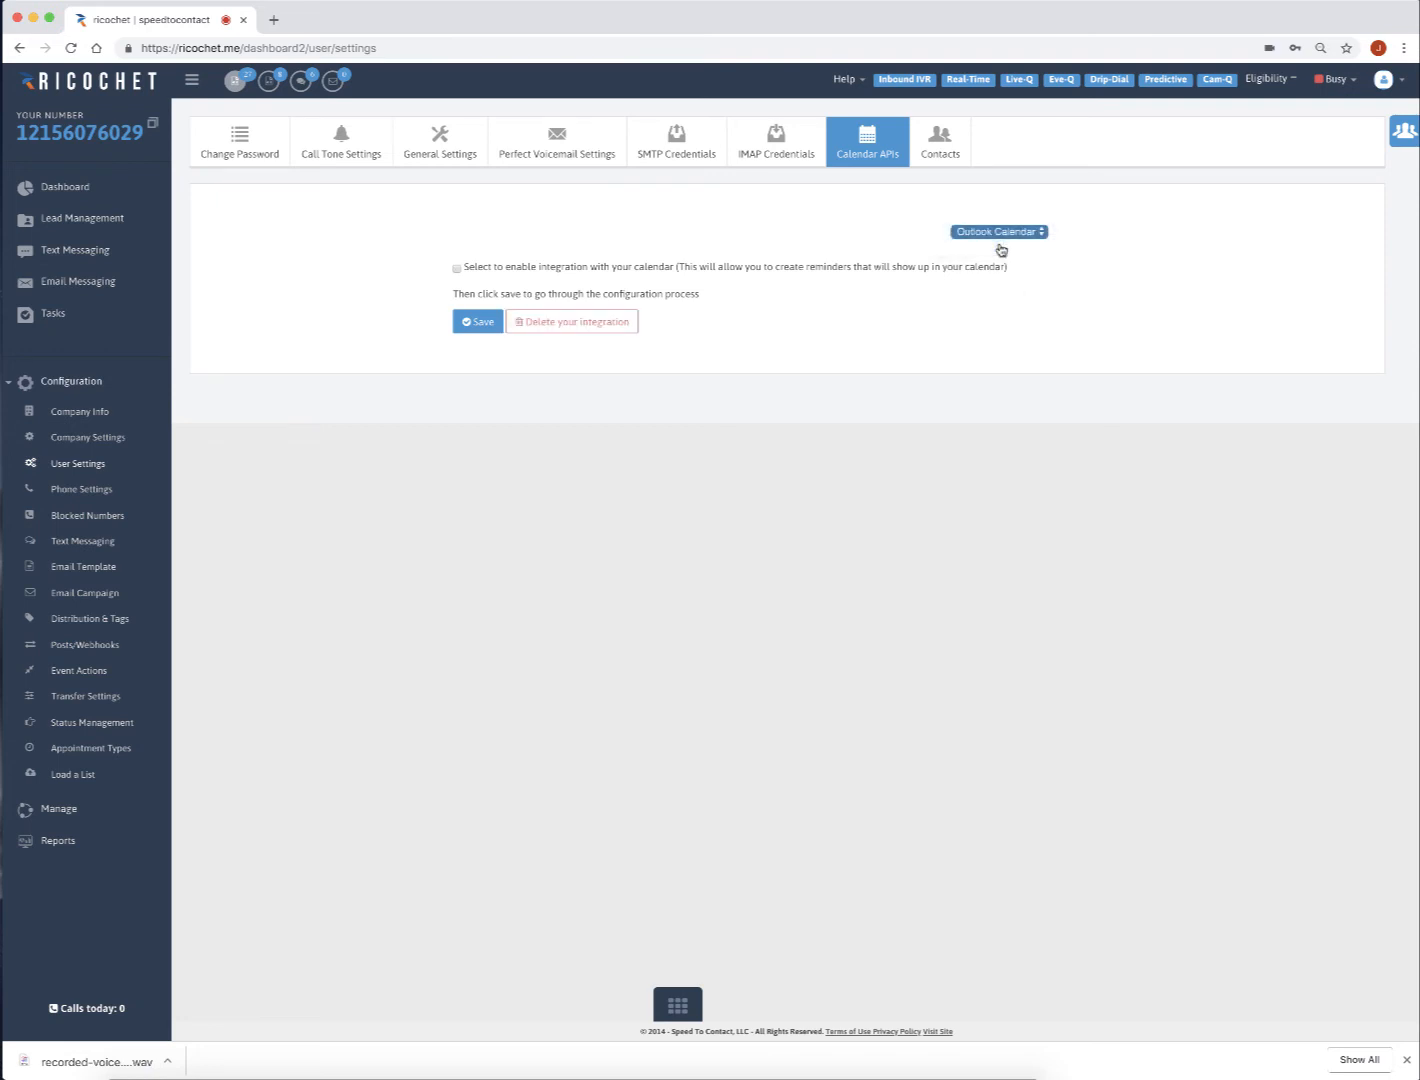
left_click(456, 269)
left_click(997, 234)
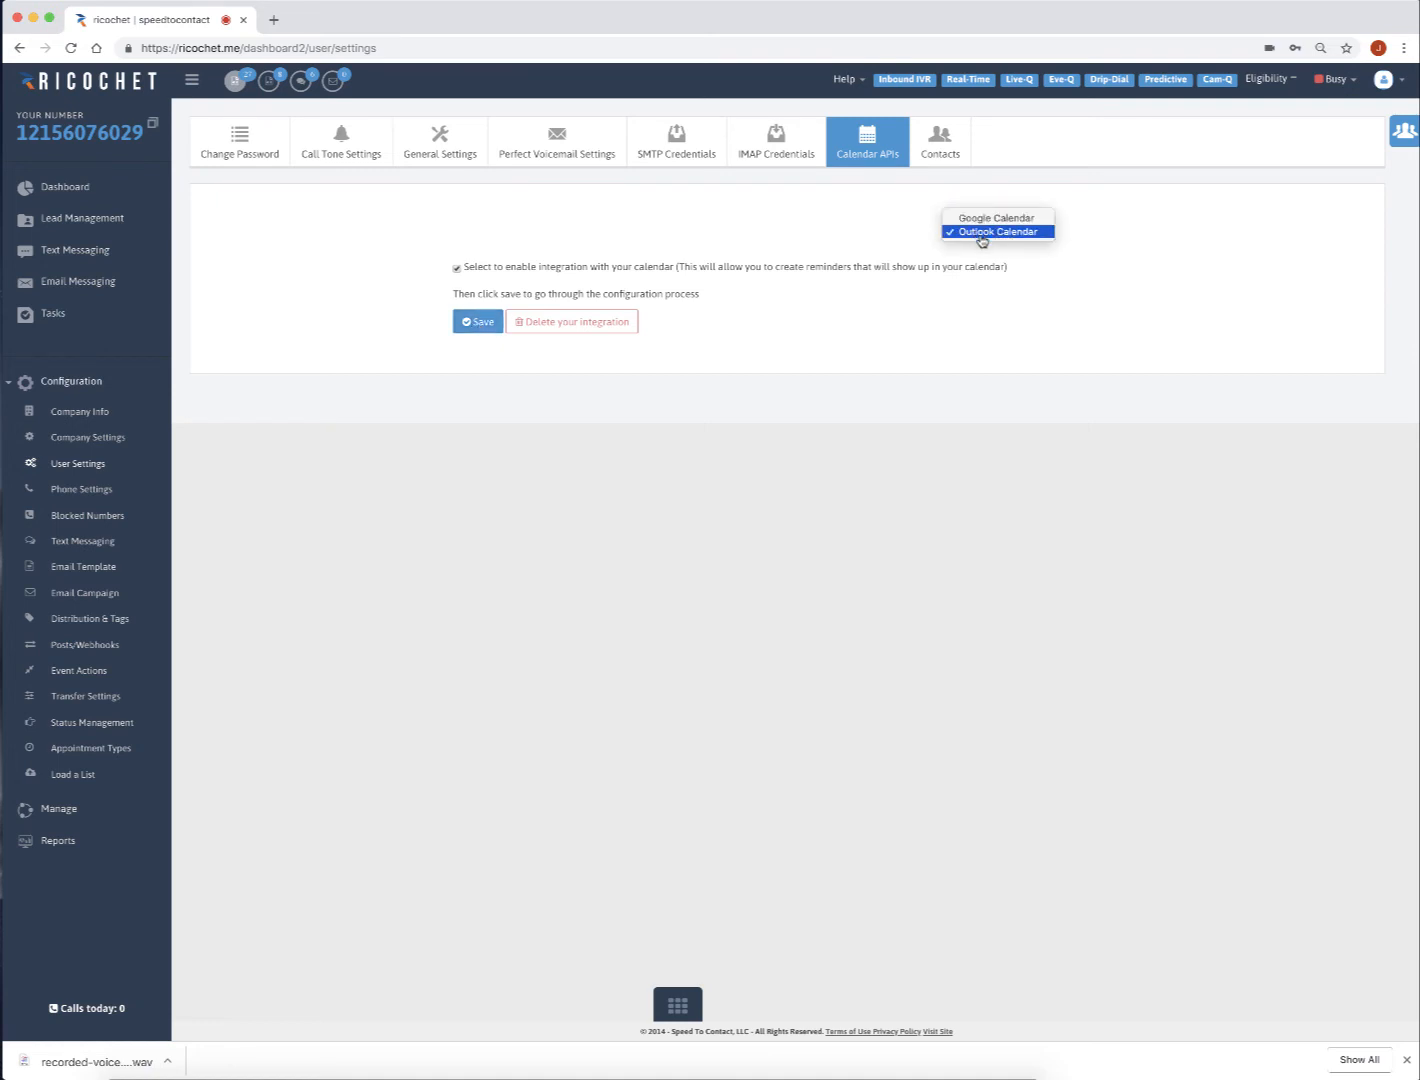
left_click(888, 323)
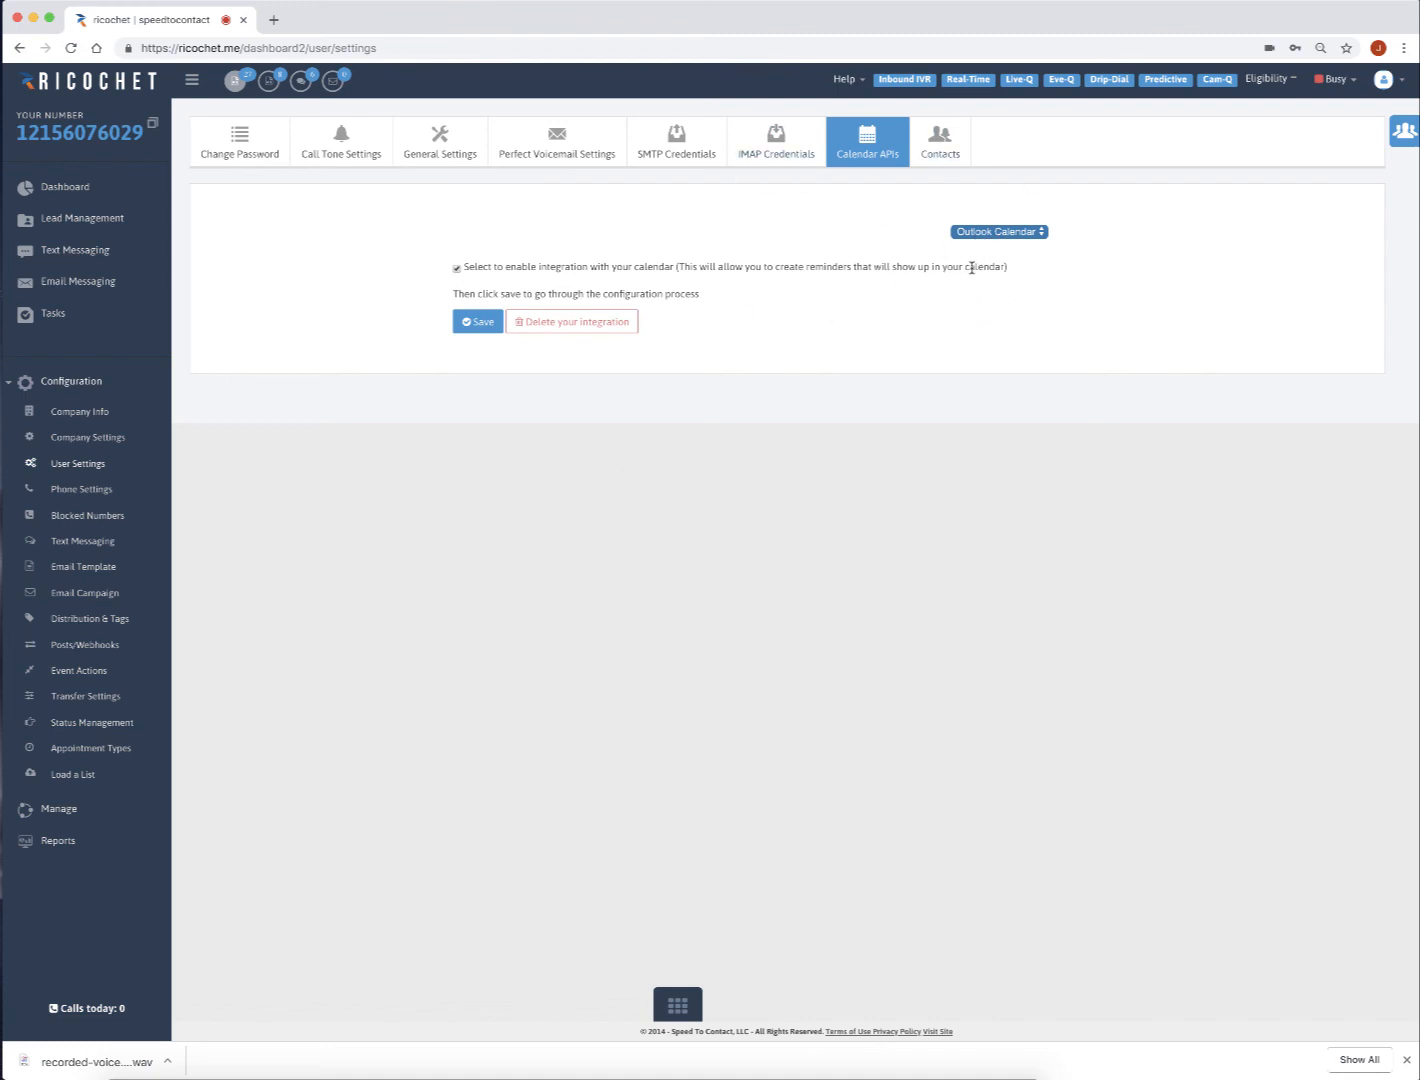
Step: View the vCard contact list upload settings and the form for changing the account password
left_click(953, 158)
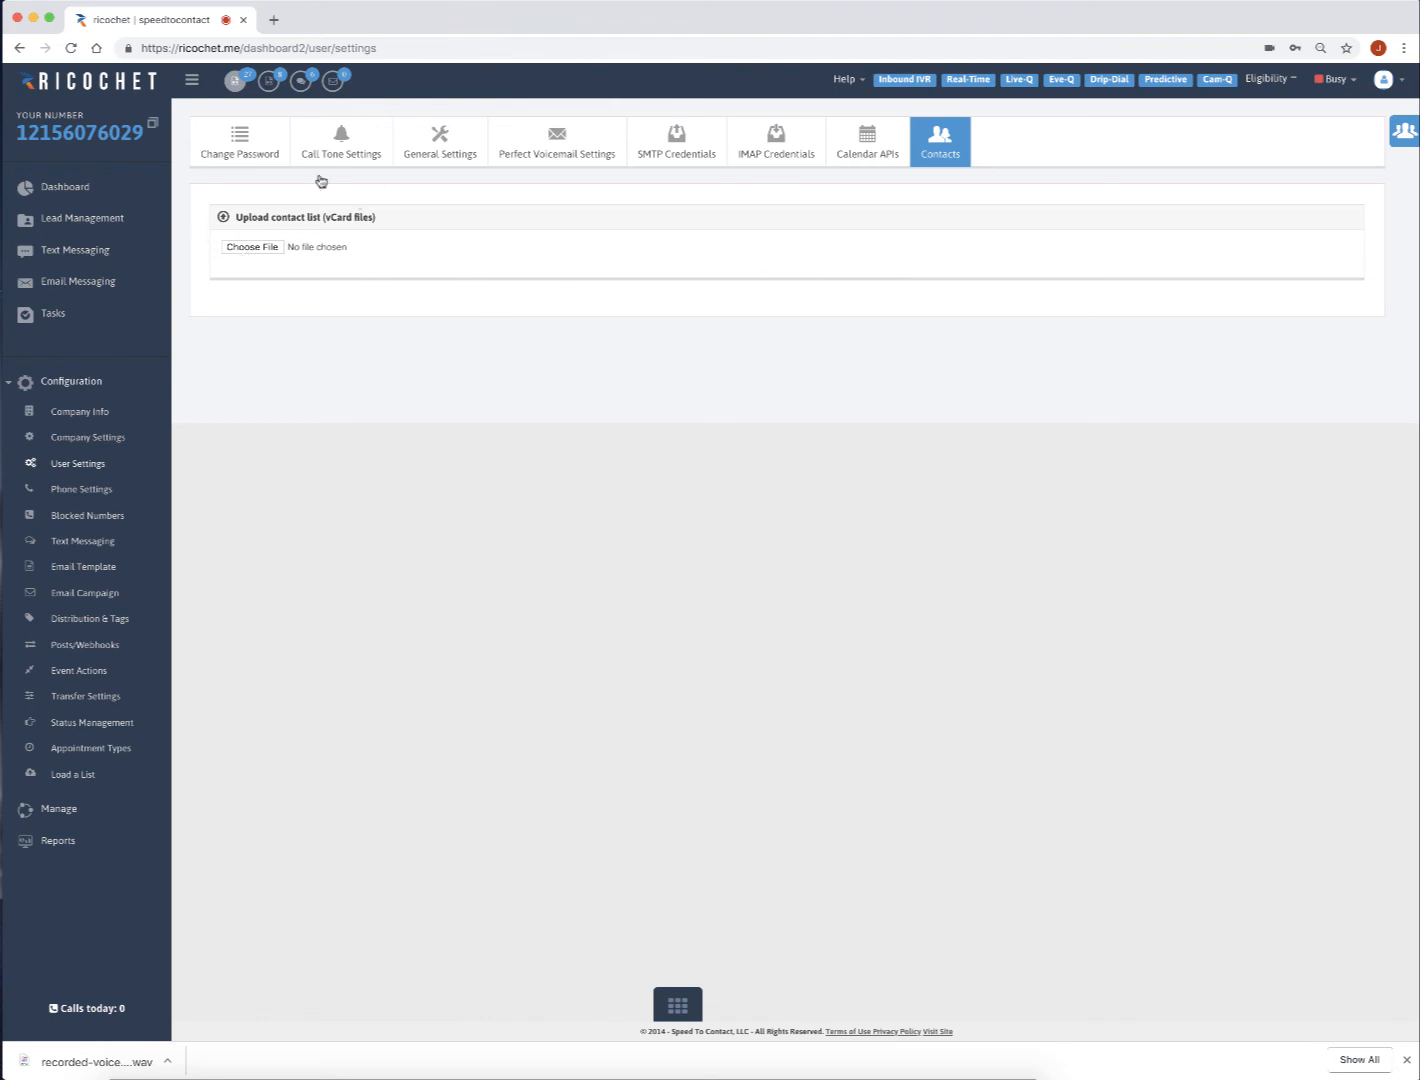
left_click(222, 152)
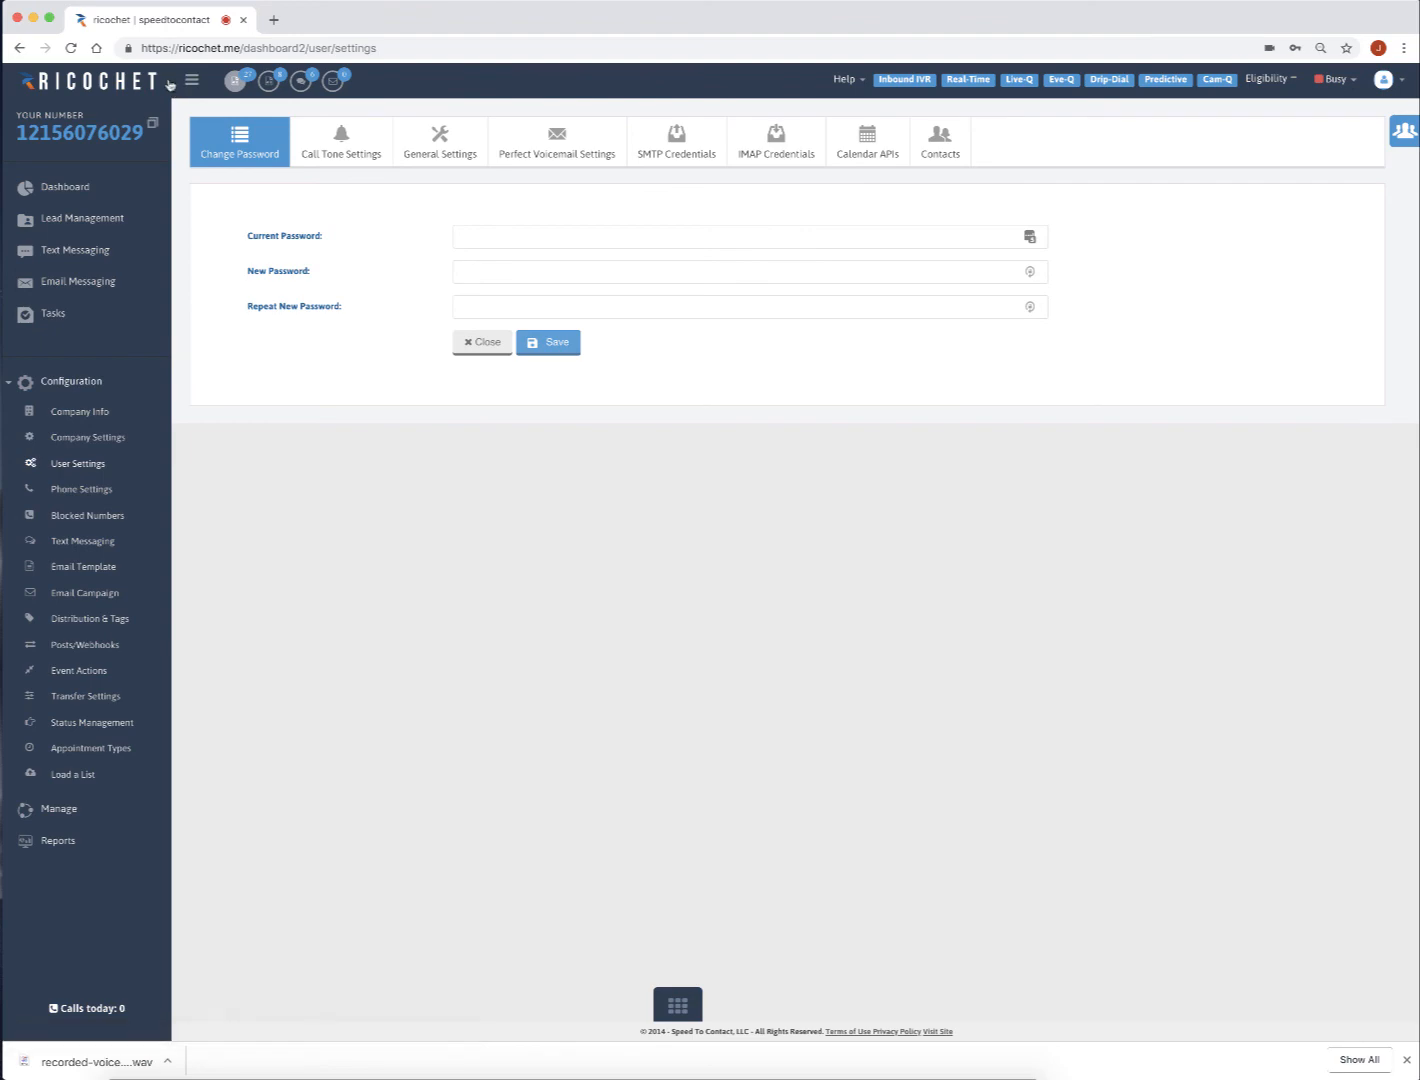